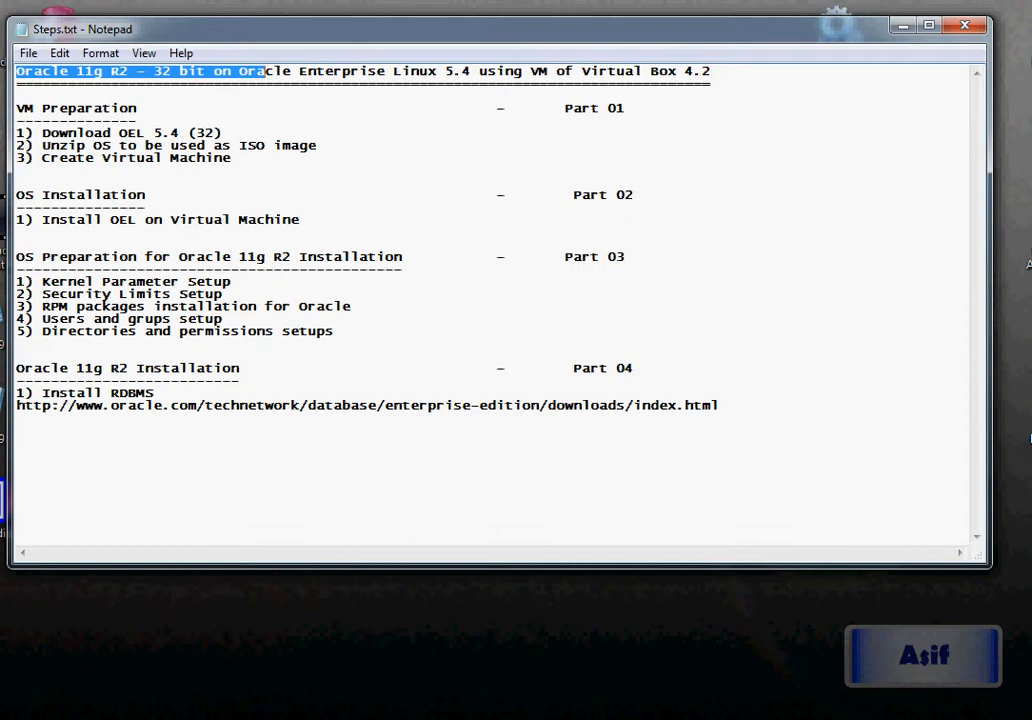
Highlight 'Oracle Enterprise Linux 5.4' and 'Virtual Box 4.2' in the Steps.txt title, then clear it
drag(239, 71, 471, 71)
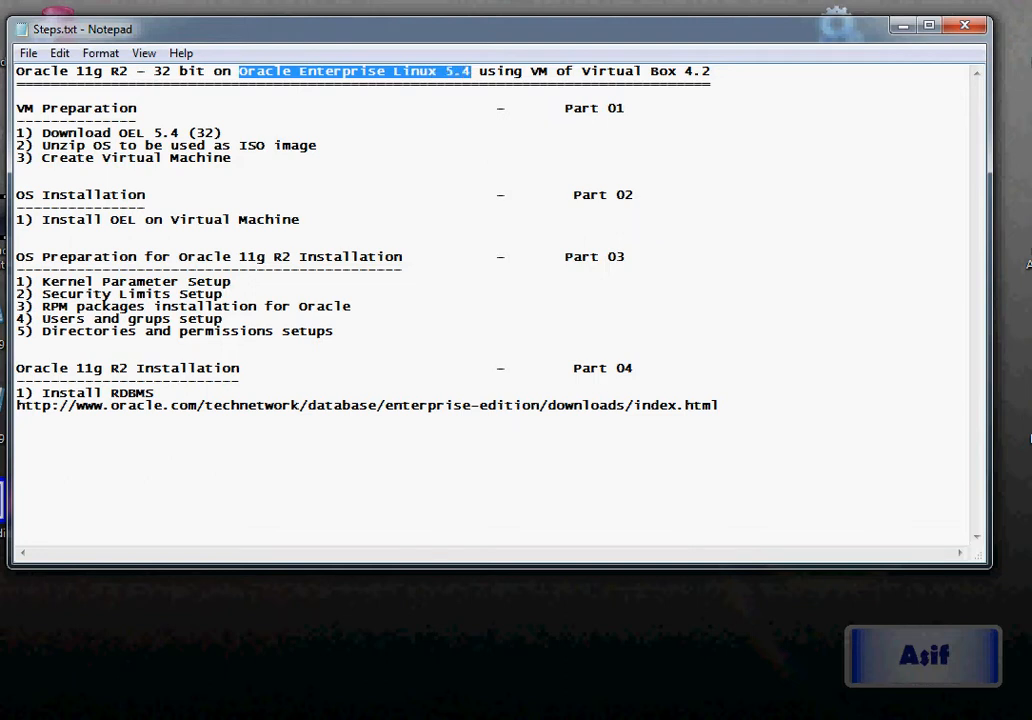
drag(531, 71, 710, 71)
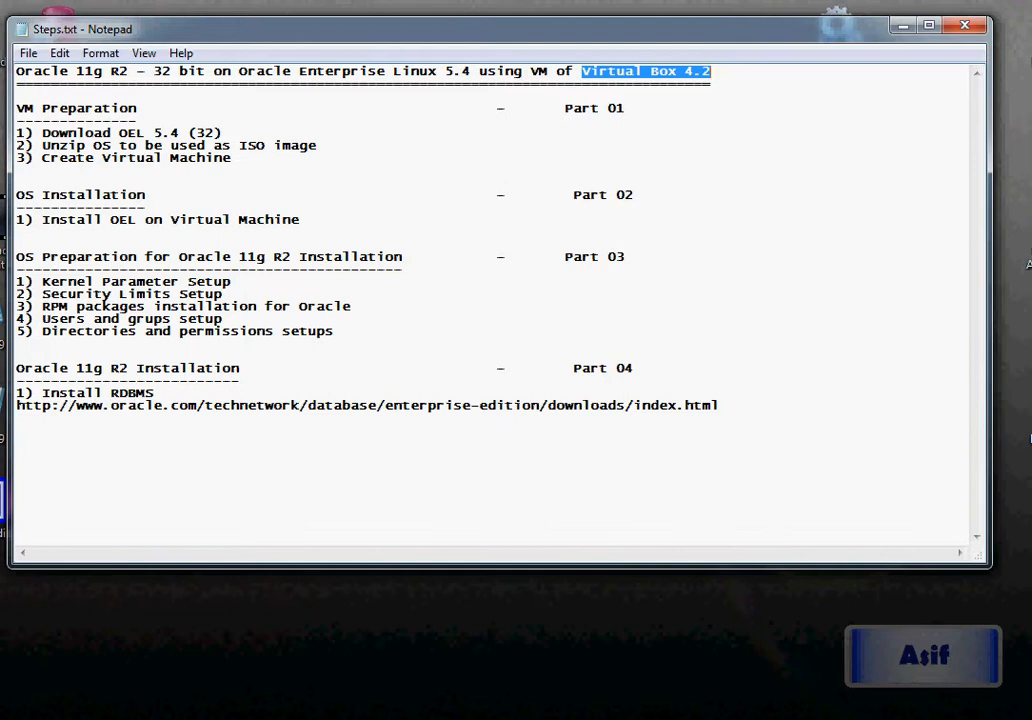
key(Down)
key(Down)
key(shift+Down)
key(shift+Down)
key(shift+Down)
key(shift+Down)
key(shift+Down)
key(shift+Down)
key(shift+Down)
key(shift+Down)
key(shift+Down)
key(shift+Down)
key(shift+Down)
key(shift+Down)
key(shift+Down)
key(shift+Down)
key(shift+Down)
key(shift+Down)
key(shift+Down)
key(shift+Down)
key(shift+Down)
key(shift+Down)
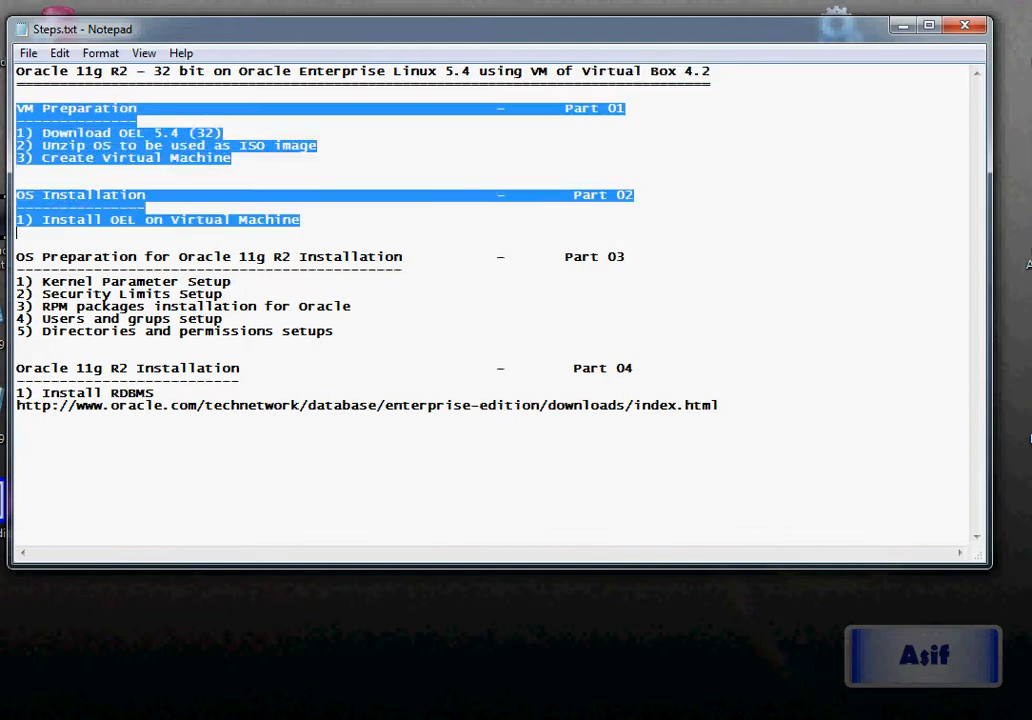
key(shift+Down)
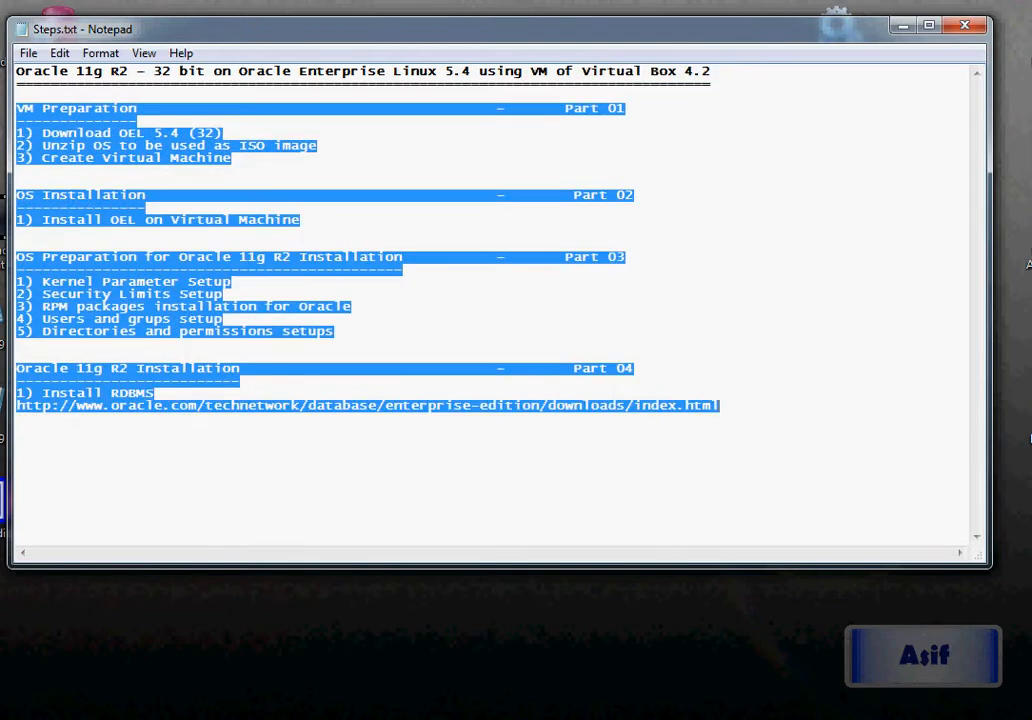
click(68, 121)
drag(60, 208, 60, 220)
click(68, 368)
click(17, 171)
Highlight the VM Preparation steps: download OEL 5.4 (32), unzip as ISO image, Create Virtual Machine
drag(17, 108, 137, 120)
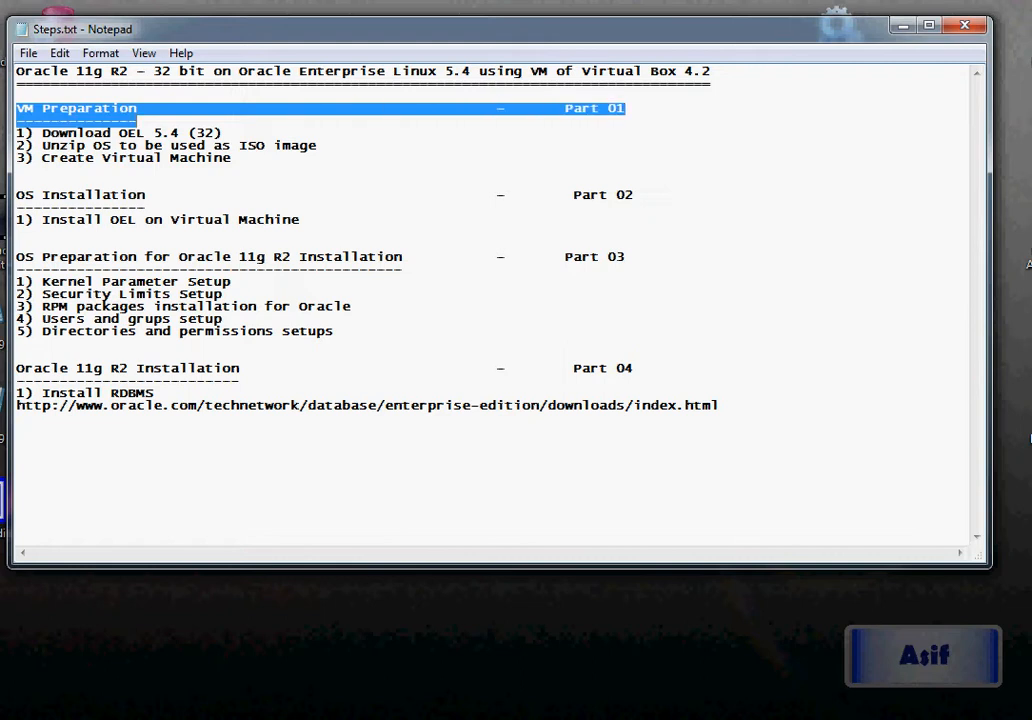
drag(42, 132, 222, 132)
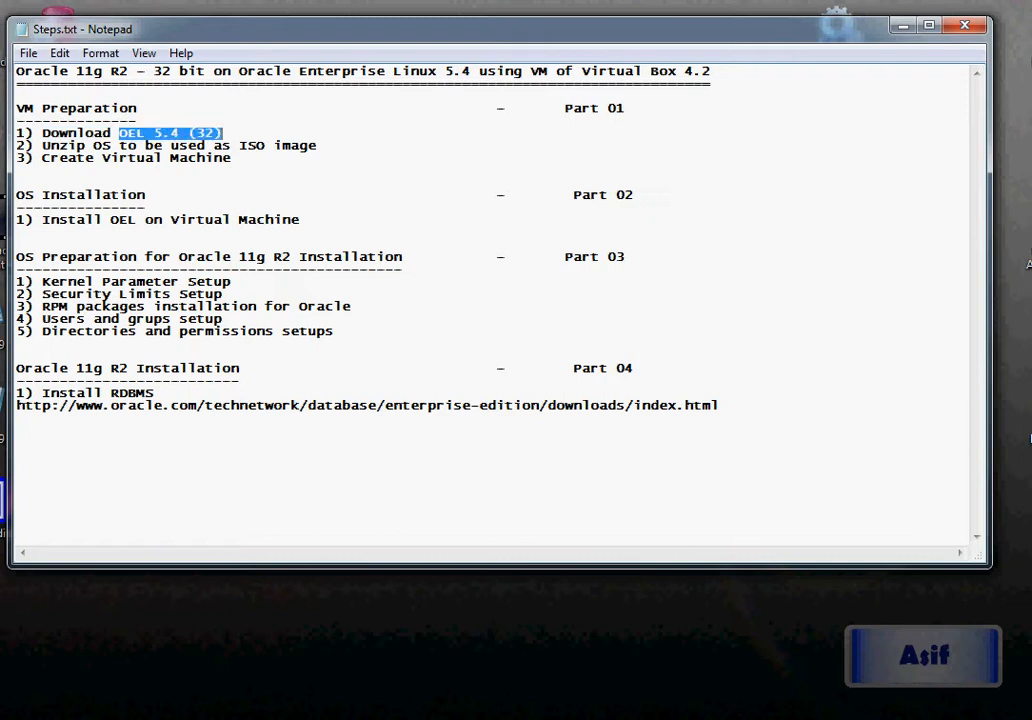
drag(94, 145, 300, 145)
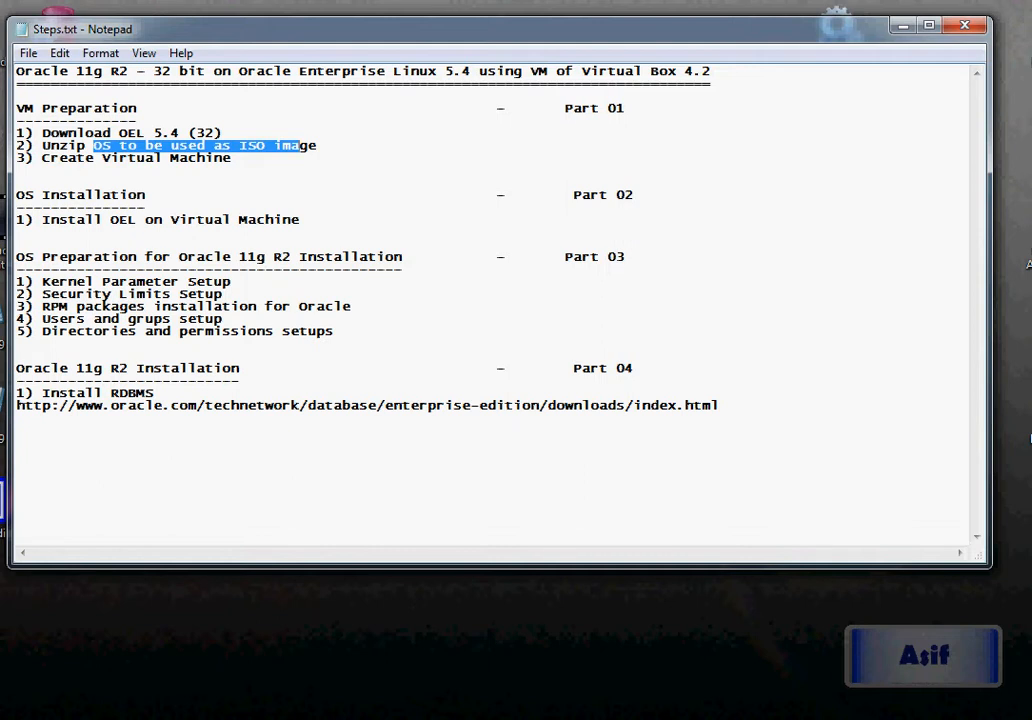
drag(197, 146, 291, 146)
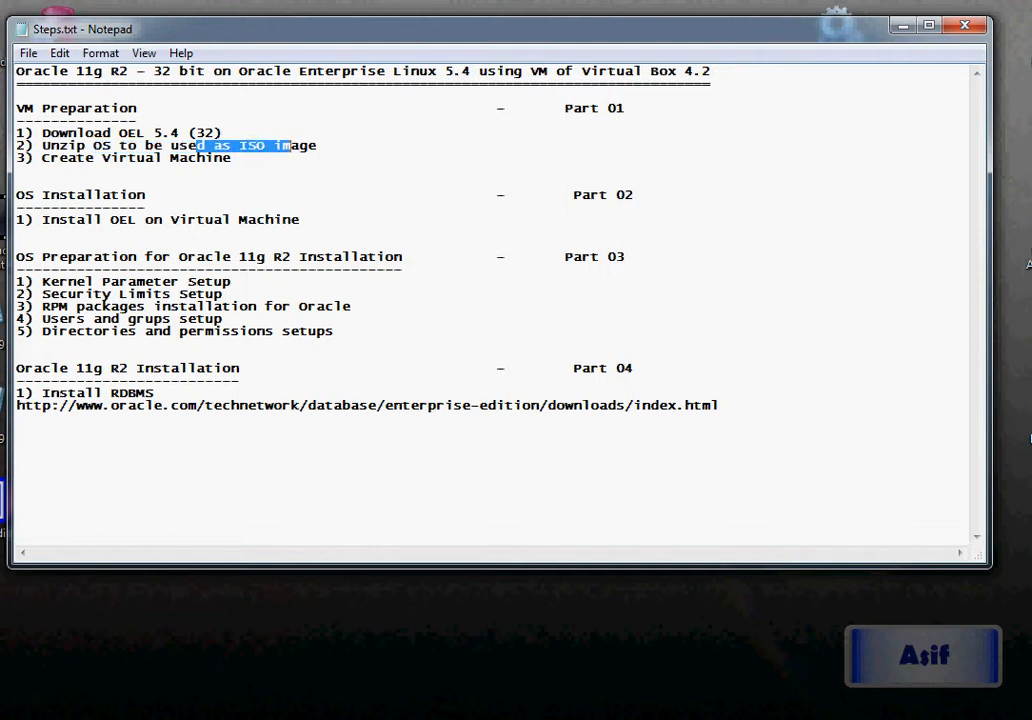
drag(67, 158, 214, 158)
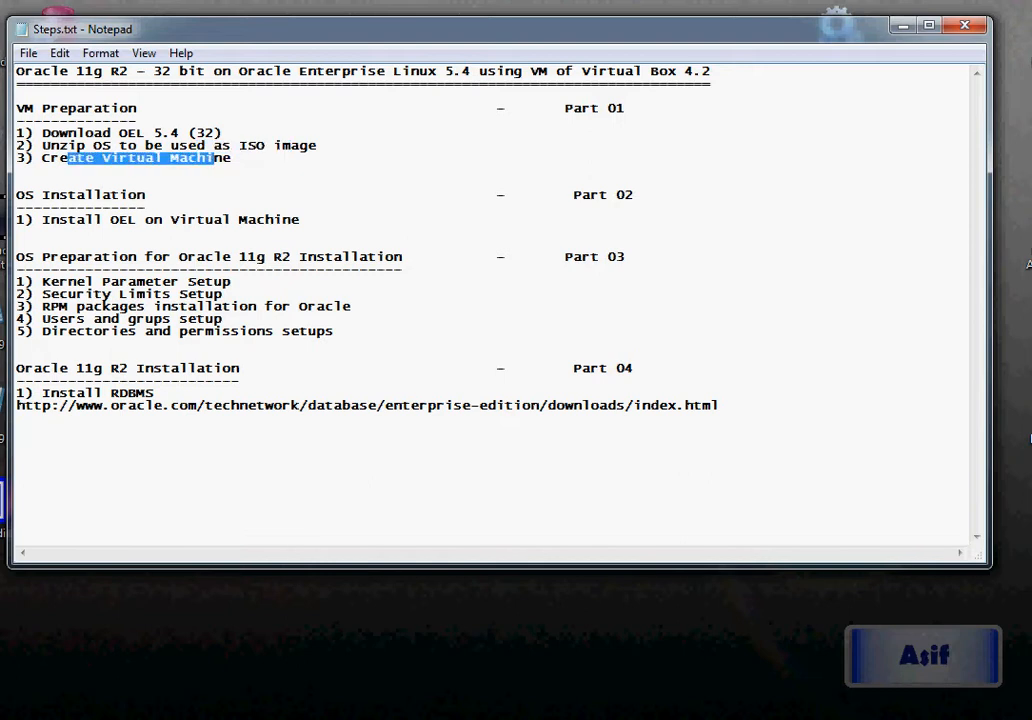
drag(42, 108, 317, 146)
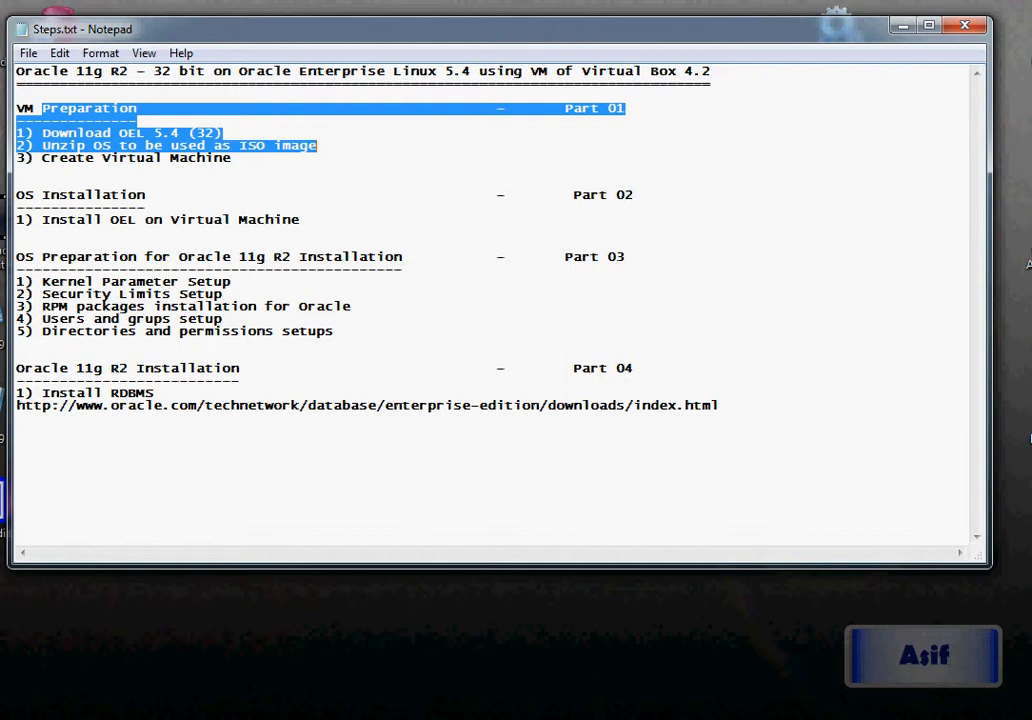
mouse_move(133, 219)
mouse_down()
mouse_move(110, 219)
mouse_move(136, 219)
mouse_up()
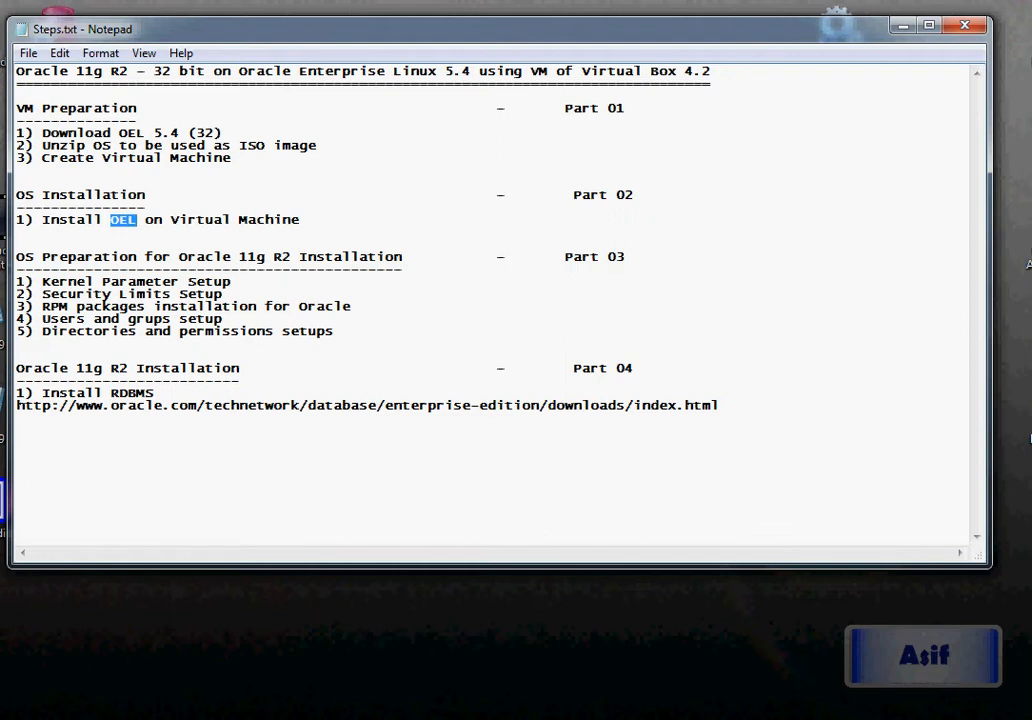
drag(120, 132, 233, 158)
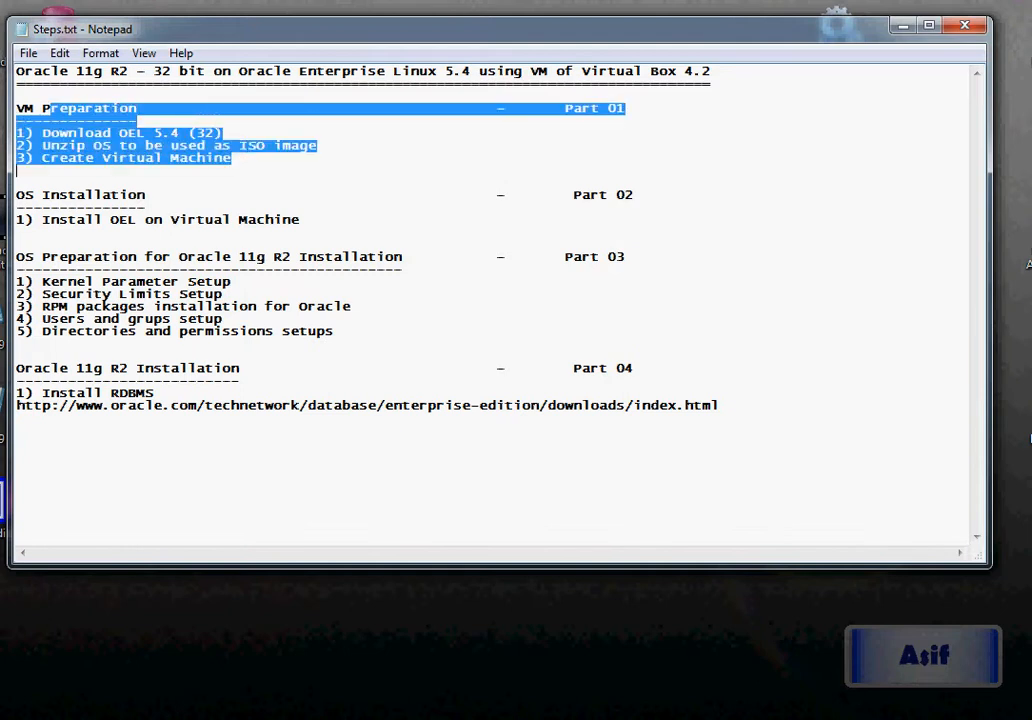
Highlight the Install OEL on Virtual Machine step and the OS Installation section
drag(60, 207, 186, 219)
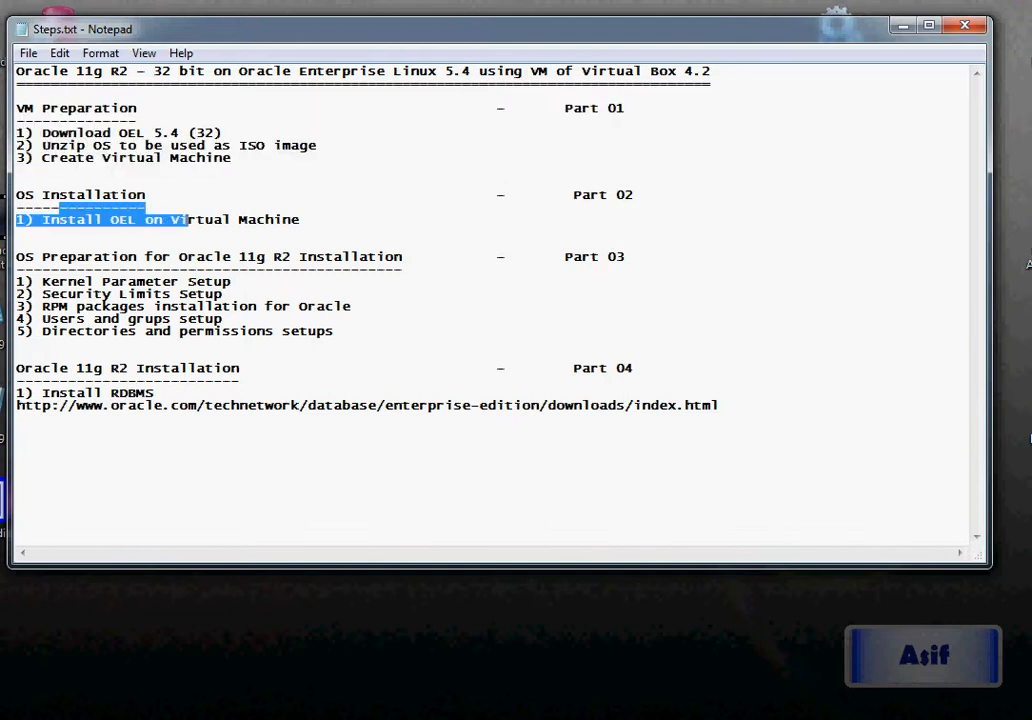
double_click(123, 219)
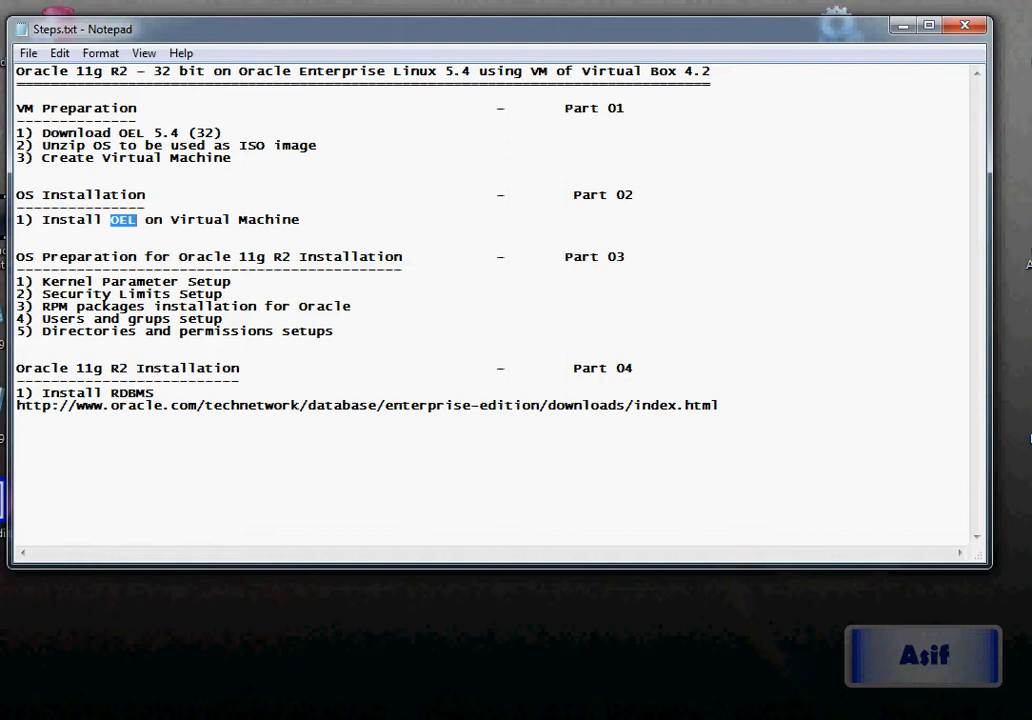
drag(171, 219, 273, 219)
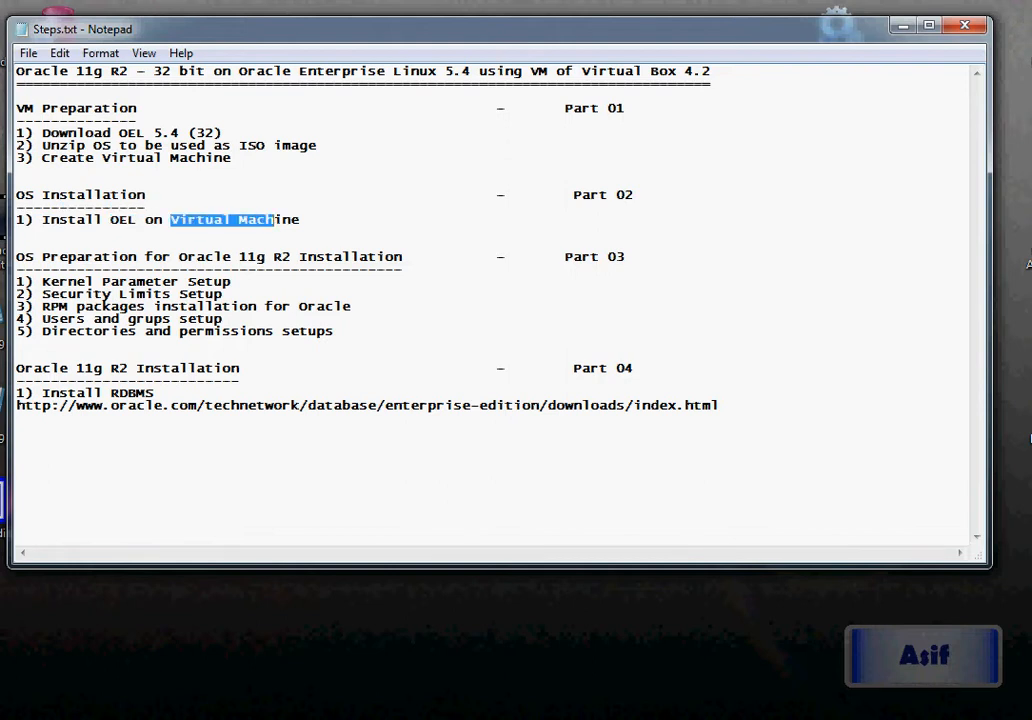
drag(16, 195, 145, 219)
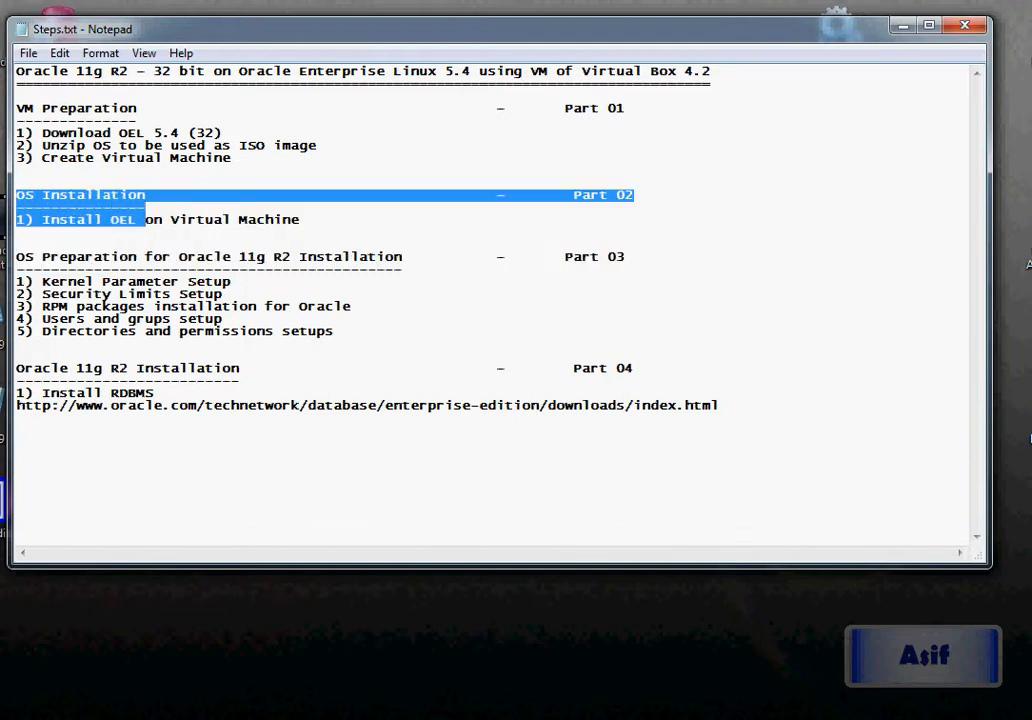
click(145, 219)
Highlight the Part 03 Oracle 11g R2 headings, the whole plan, then the VM Preparation section
drag(34, 257, 351, 257)
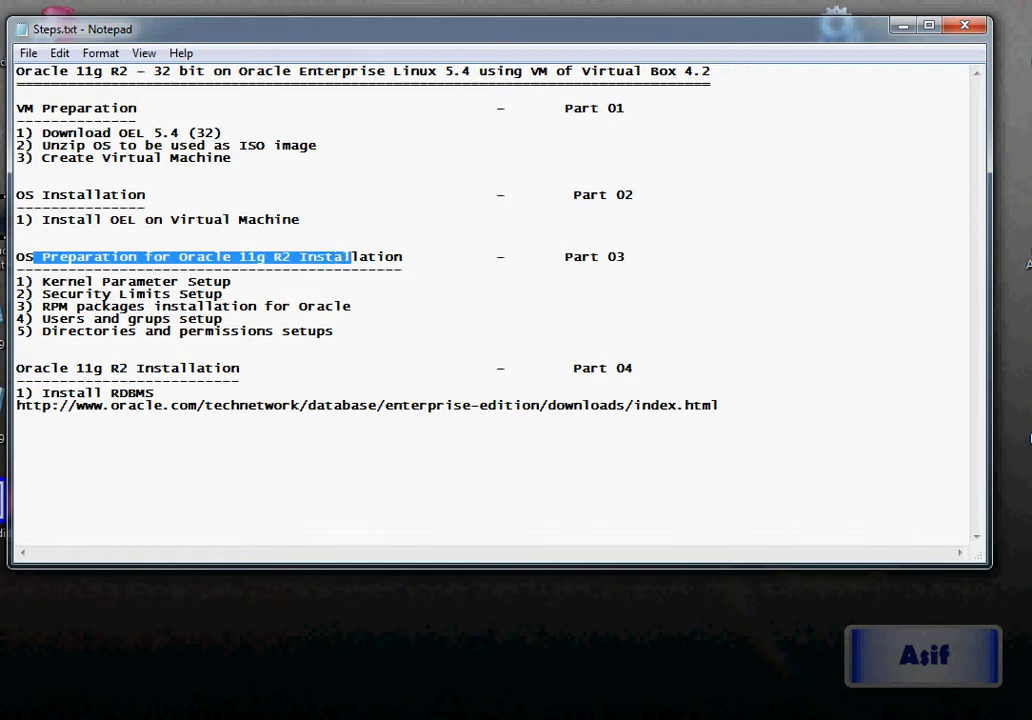
drag(179, 257, 299, 257)
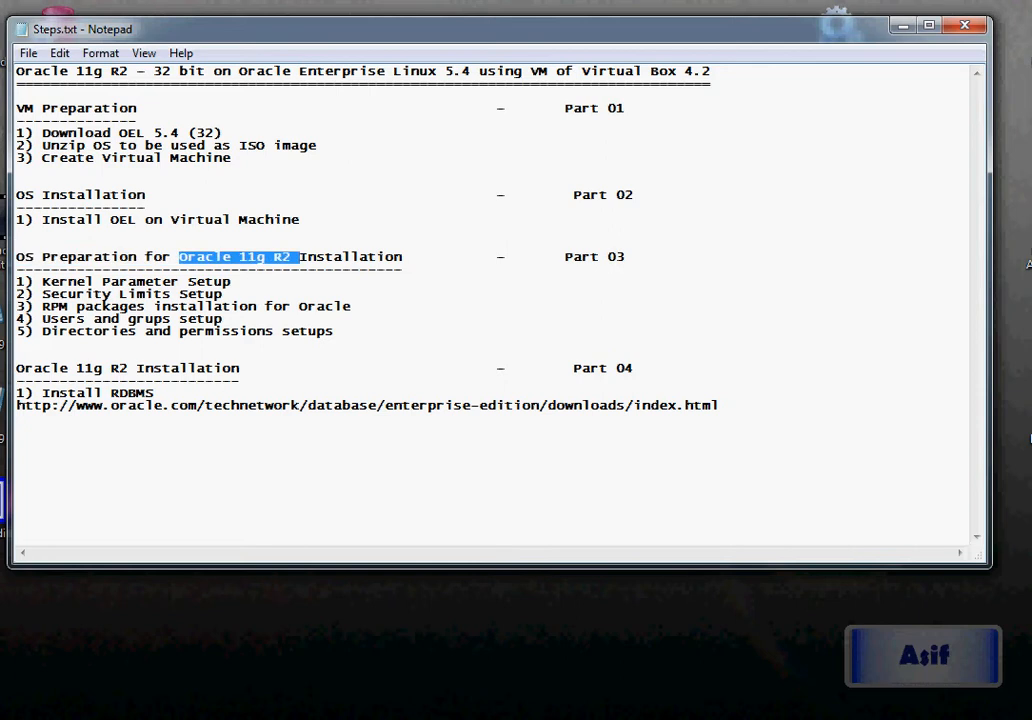
drag(333, 331, 68, 257)
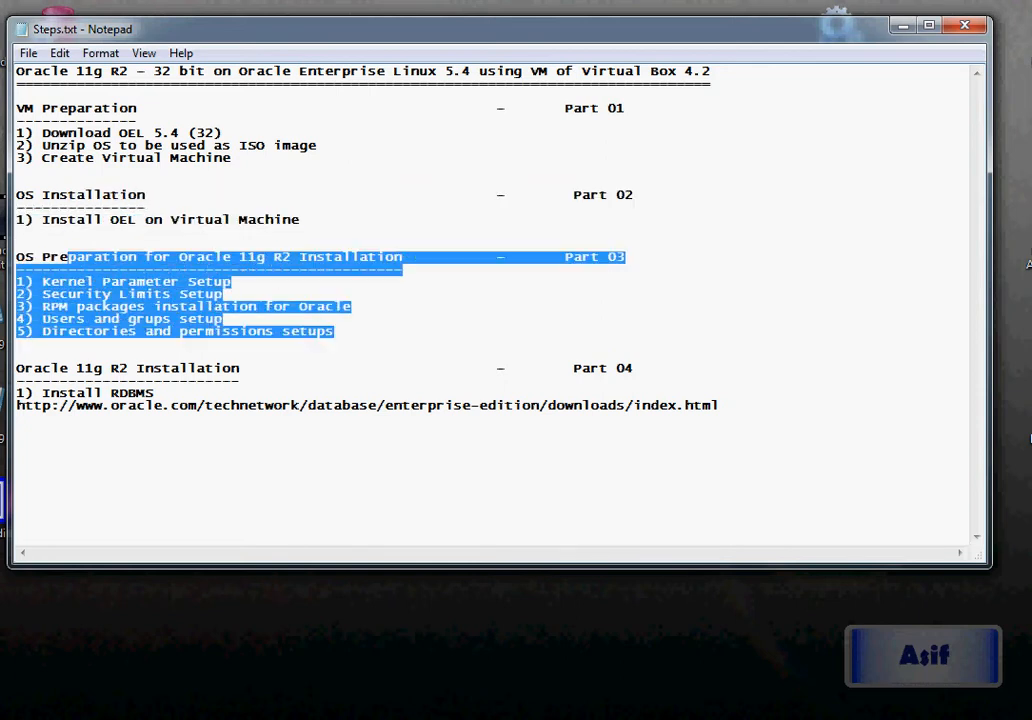
drag(33, 368, 240, 381)
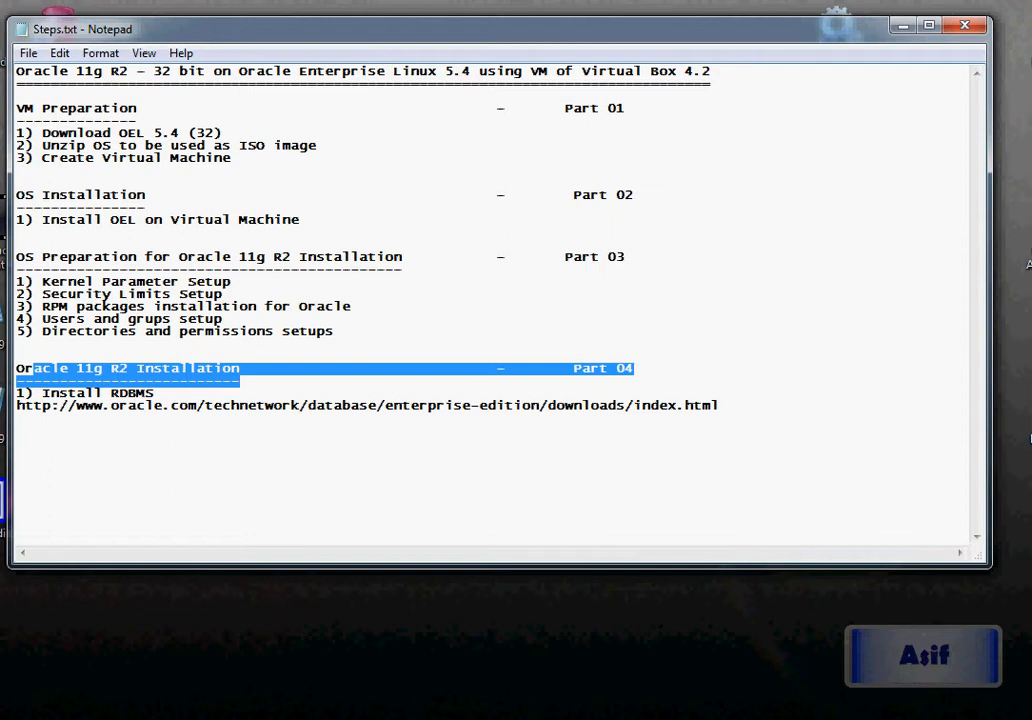
drag(720, 405, 16, 70)
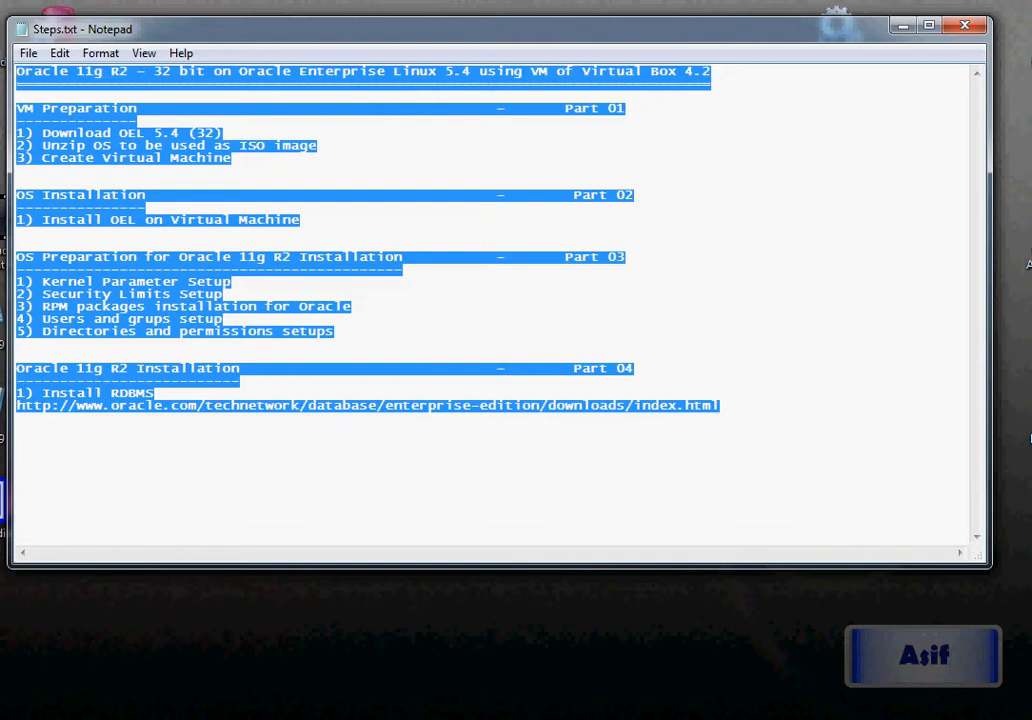
click(146, 159)
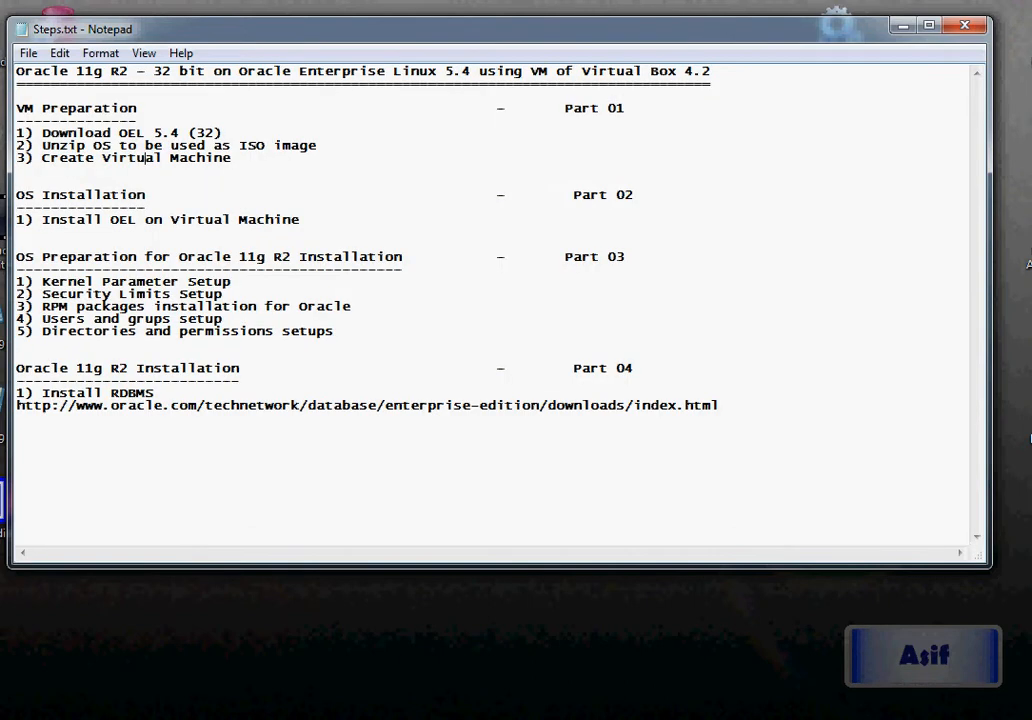
drag(16, 108, 627, 108)
key(shift+Down)
key(shift+Down)
key(shift+Down)
key(shift+Down)
key(shift+Down)
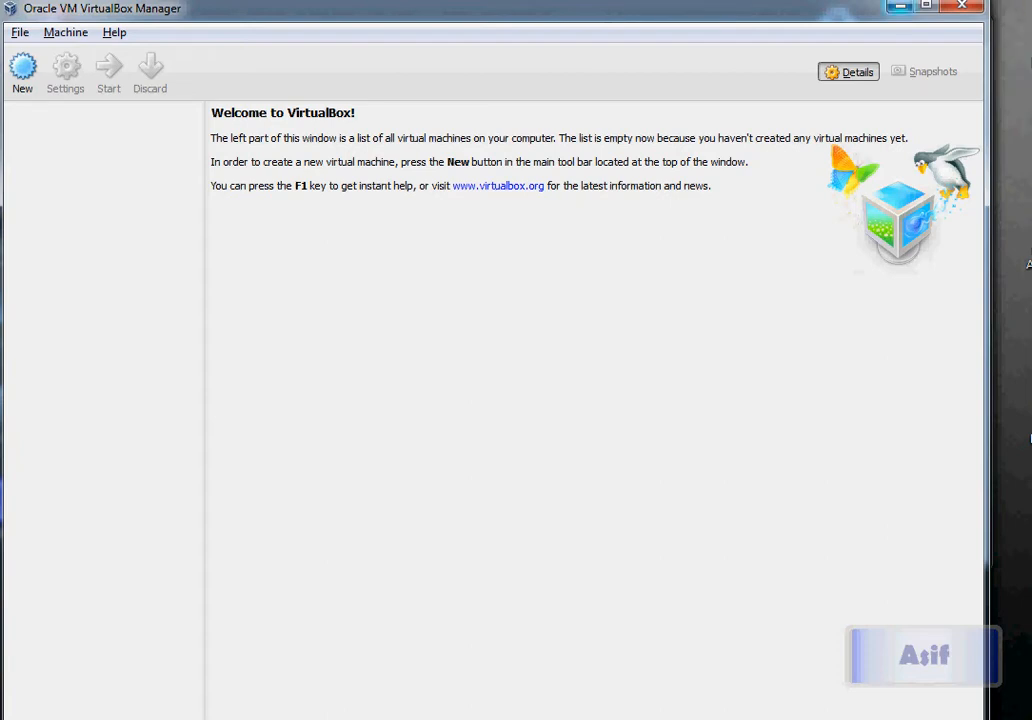
Minimize VirtualBox Manager, highlight '4.2' in the notes title, then switch back to VirtualBox Manager
click(900, 6)
click(680, 71)
drag(681, 72, 711, 72)
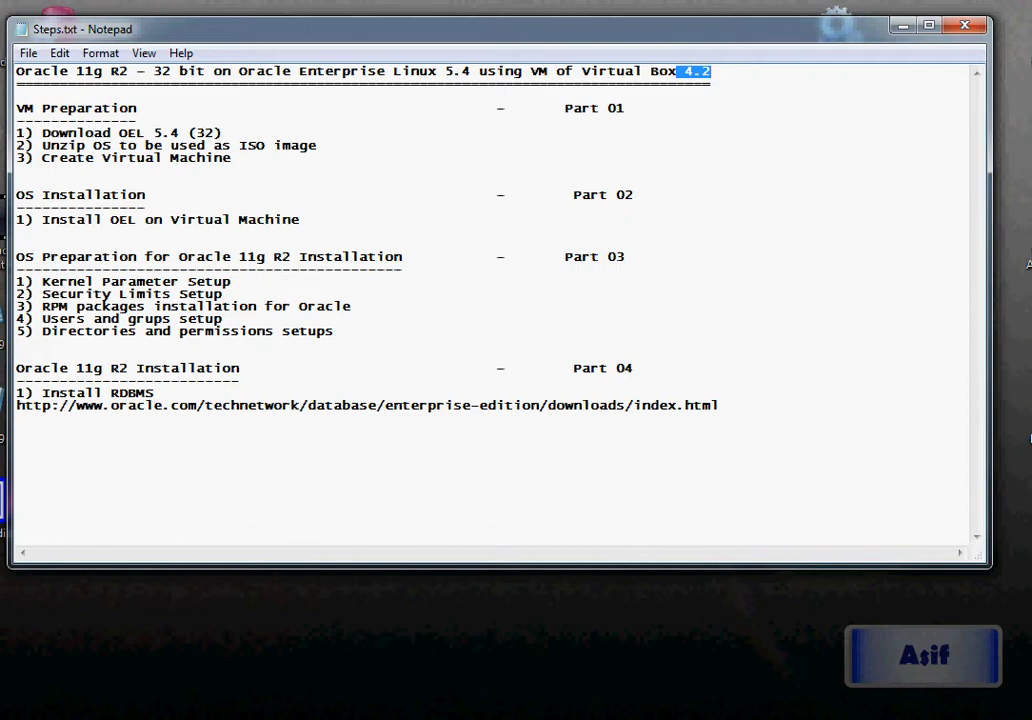
key(alt+Tab)
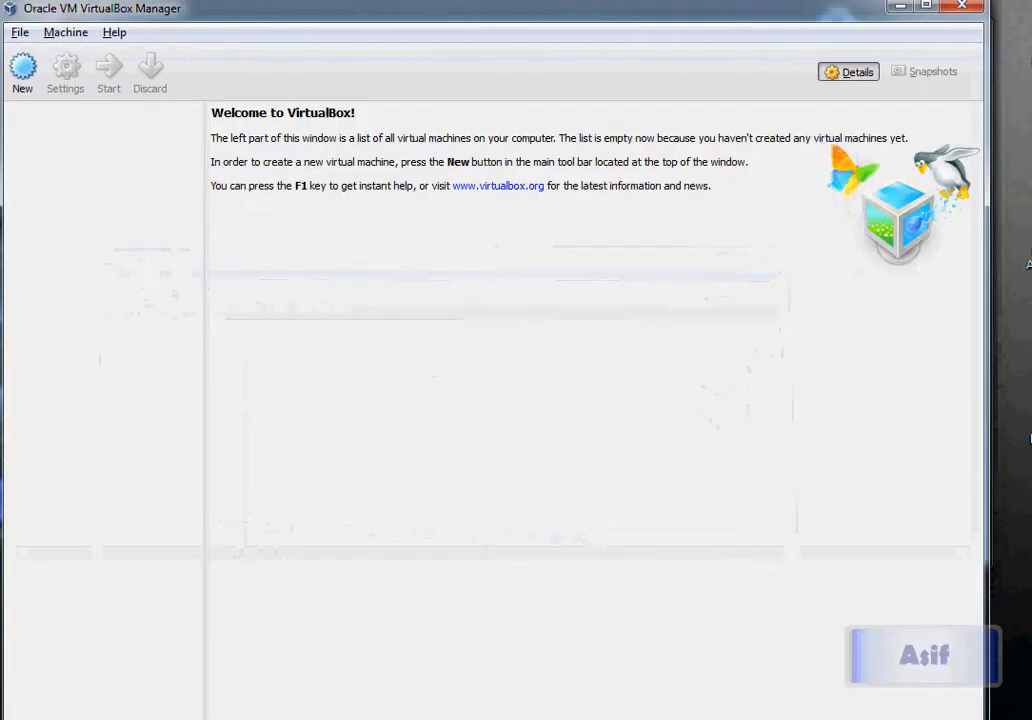
Start a new VM named Lnx32_54_11g2 with type Linux and version Oracle
click(22, 68)
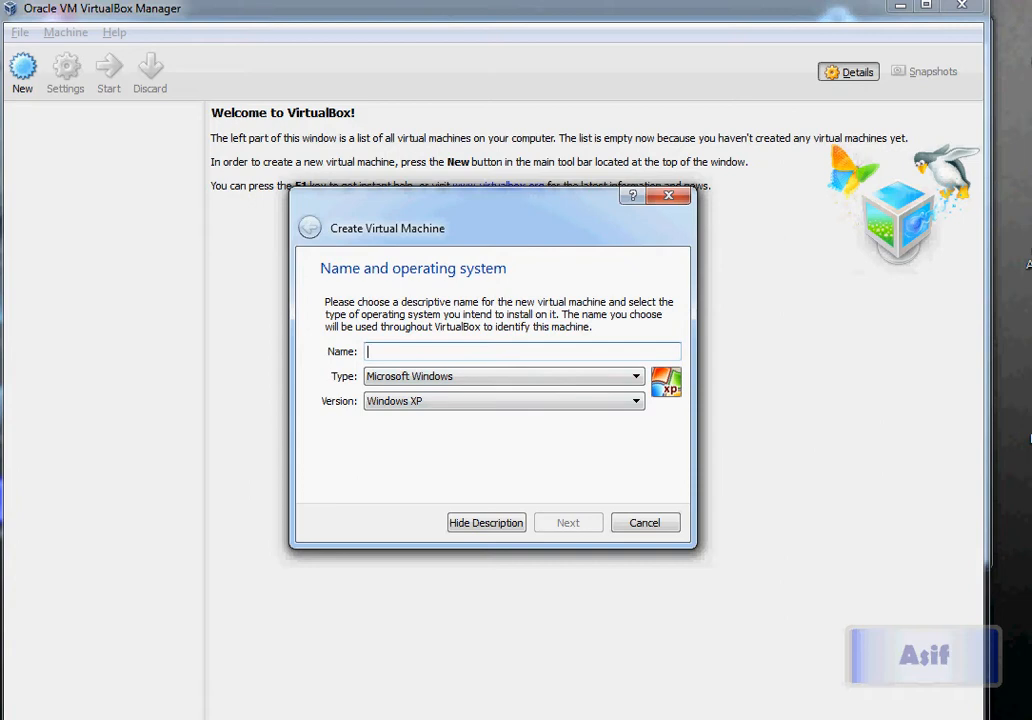
text(Lnu)
key(BackSpace)
text(x)
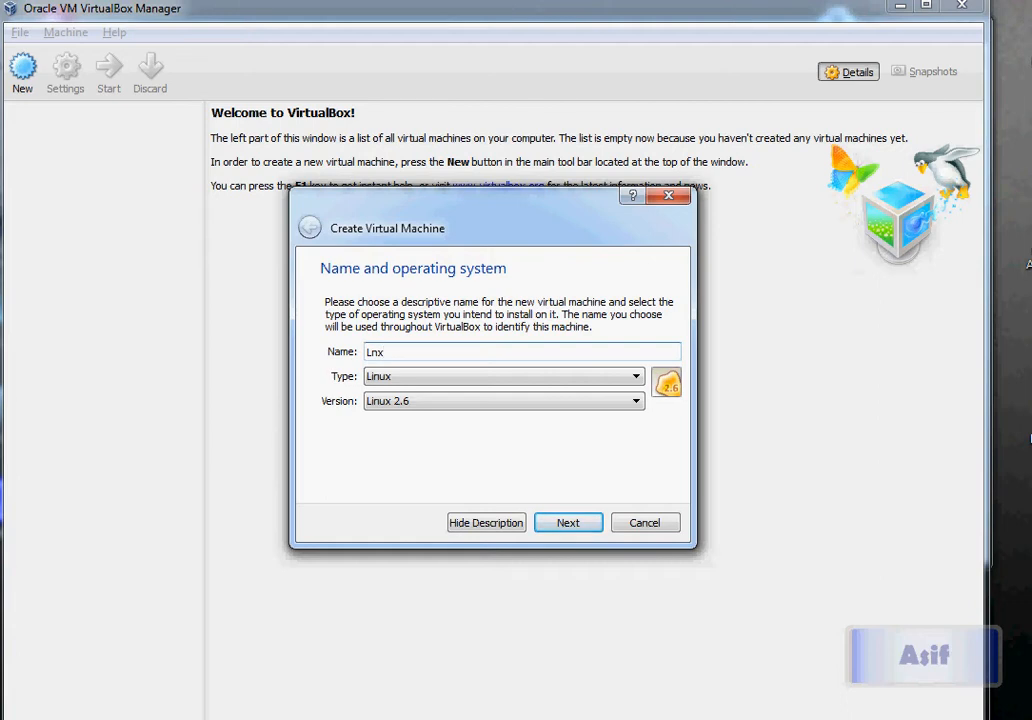
text(32_54)
text(_11g2)
click(636, 401)
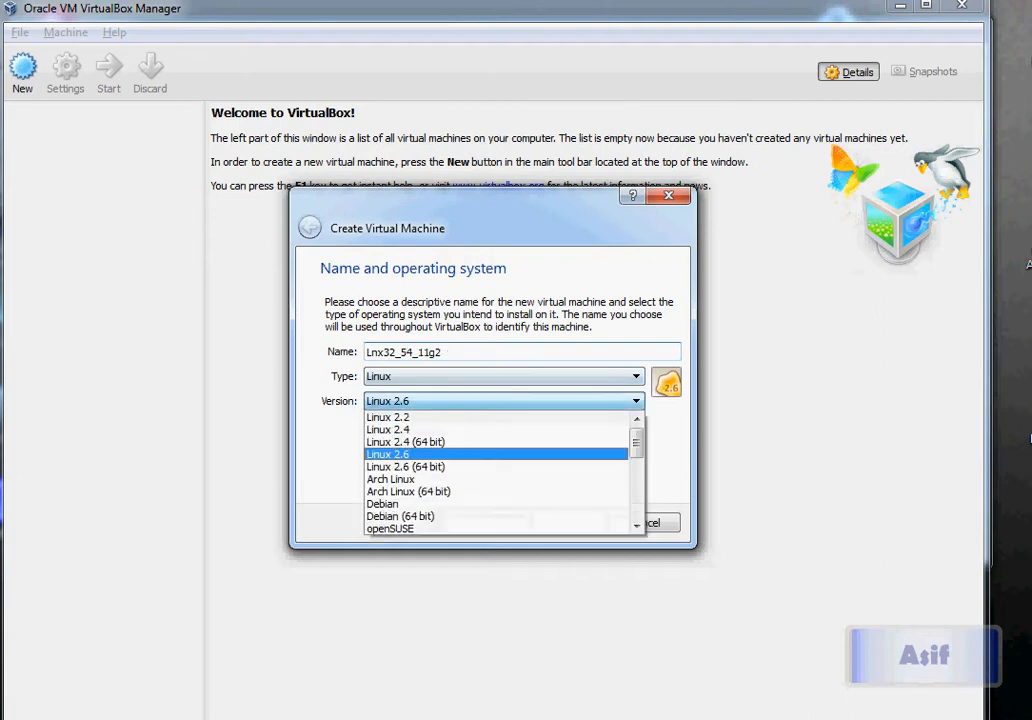
drag(636, 446, 636, 500)
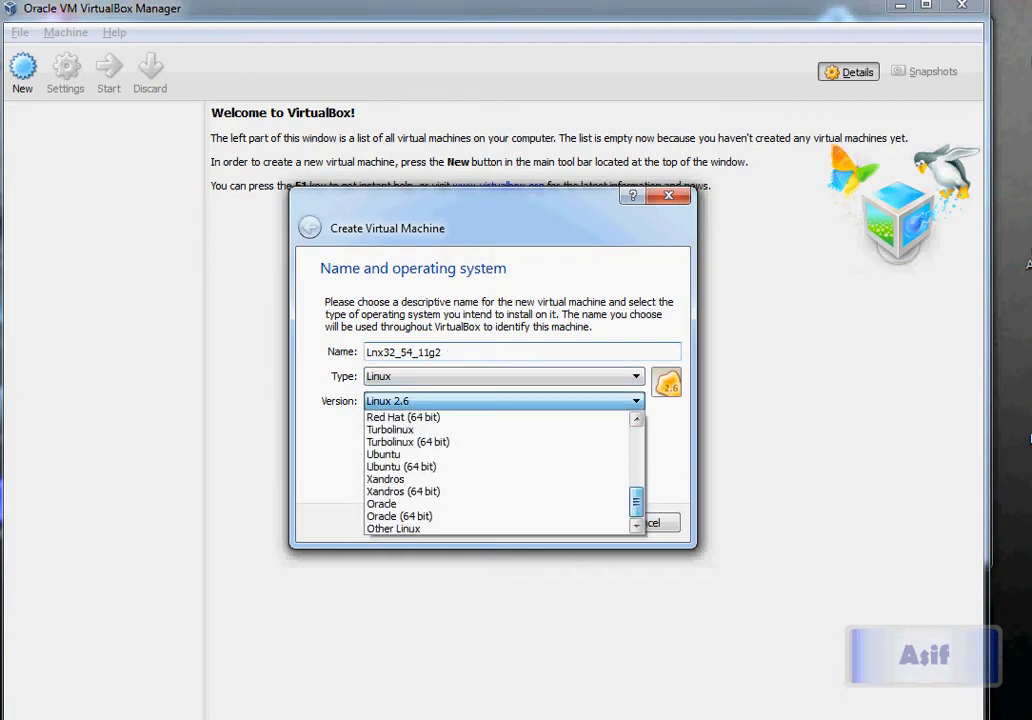
click(395, 503)
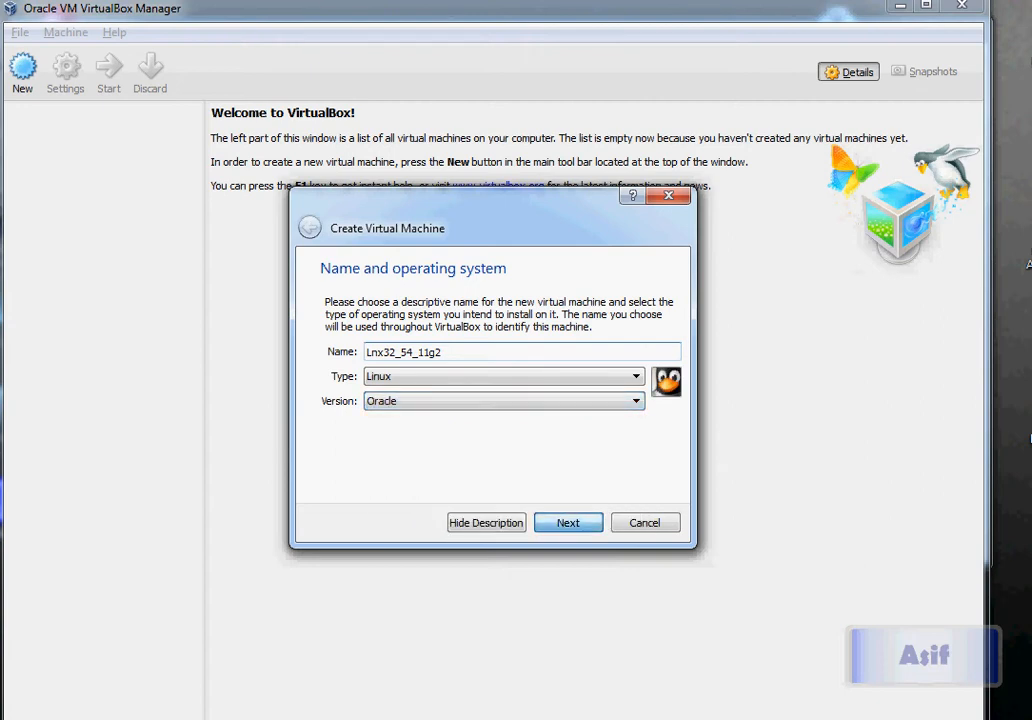
key(Return)
Give the VM 2048 MB memory and a new dynamically allocated VDI hard drive
double_click(643, 365)
text(20)
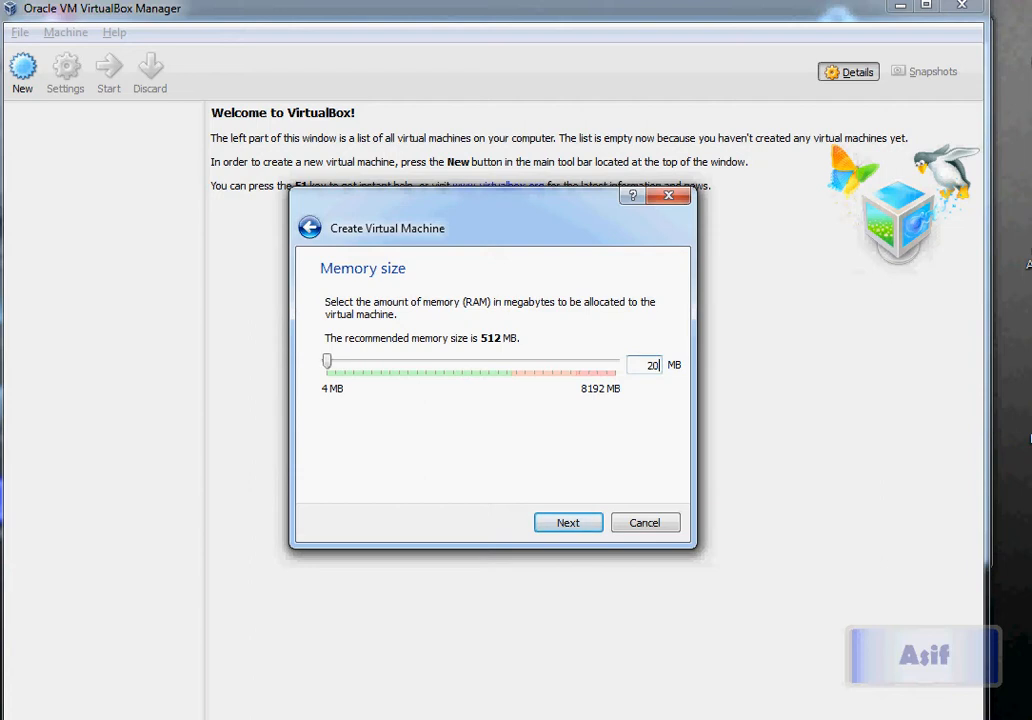
text(48)
key(Return)
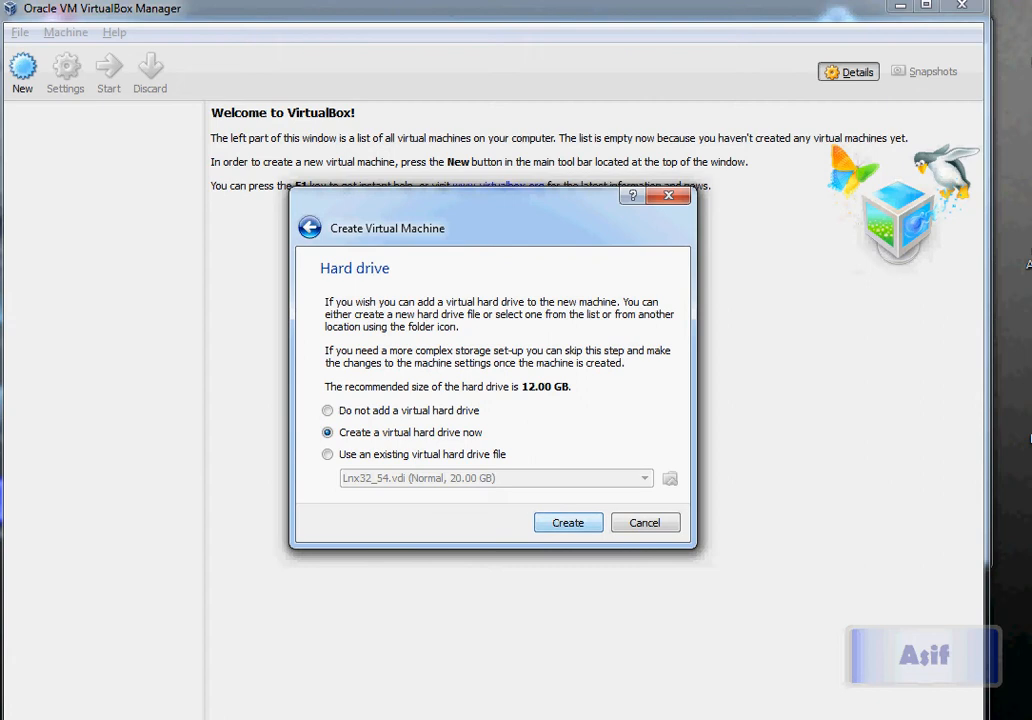
key(Return)
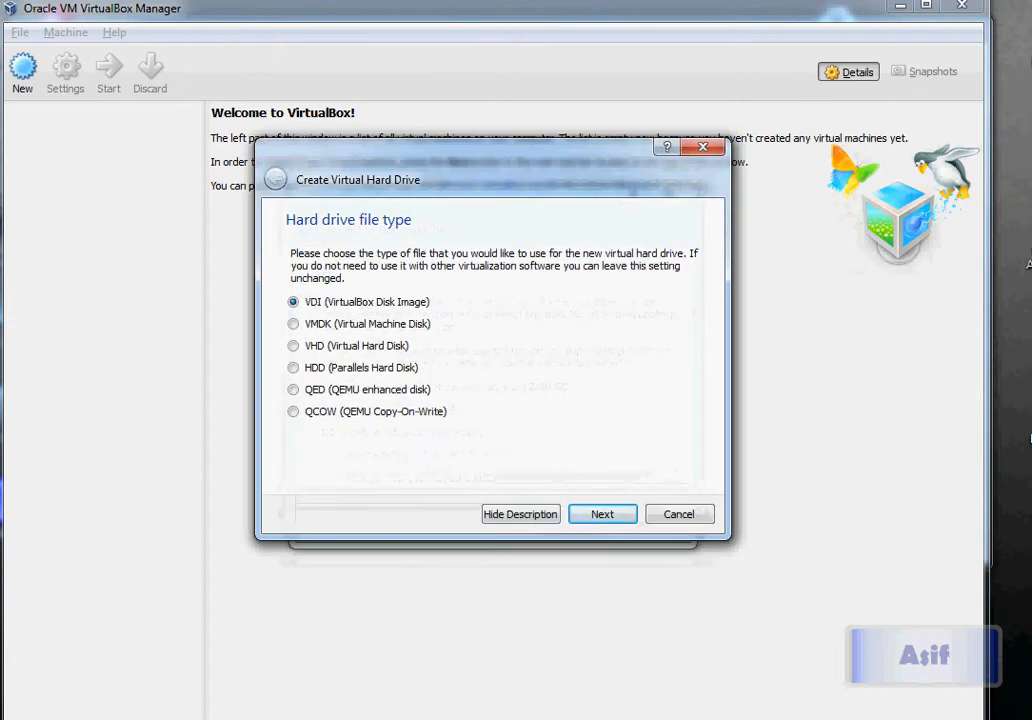
key(Return)
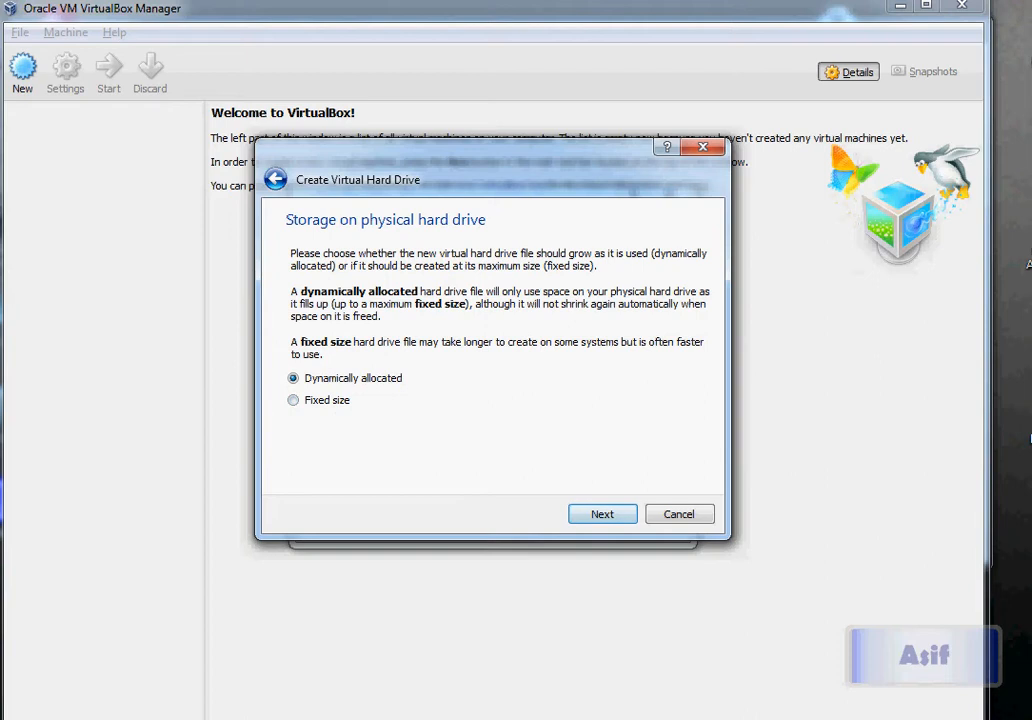
key(Return)
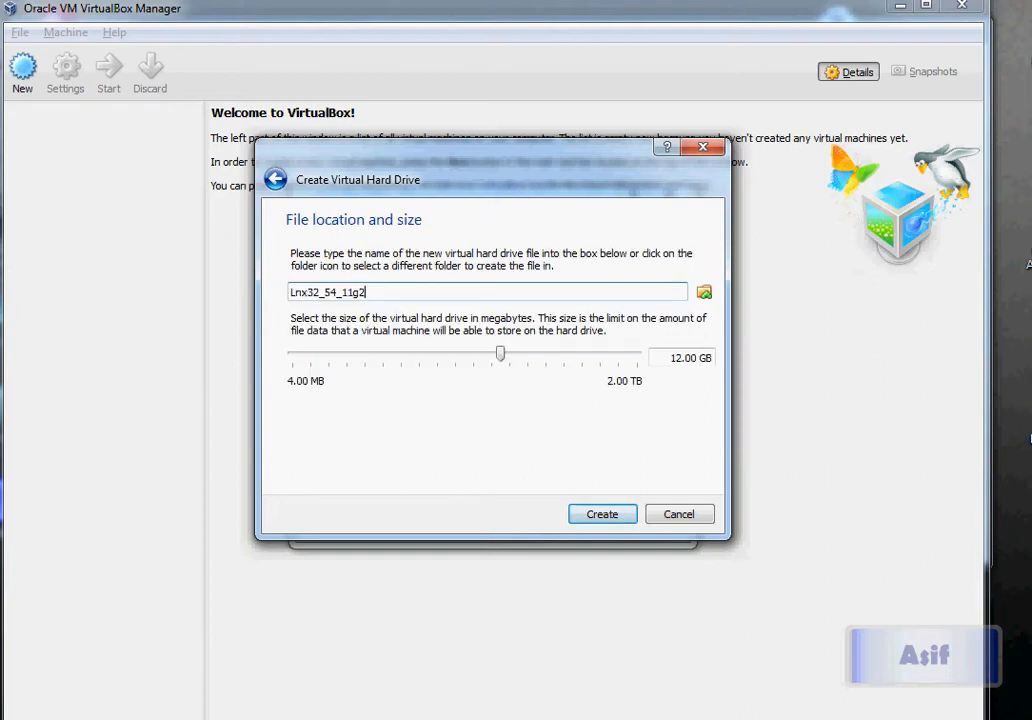
Set the virtual disk size to 20 GB and create the machine
click(676, 358)
key(BackSpace)
key(Delete)
text(20)
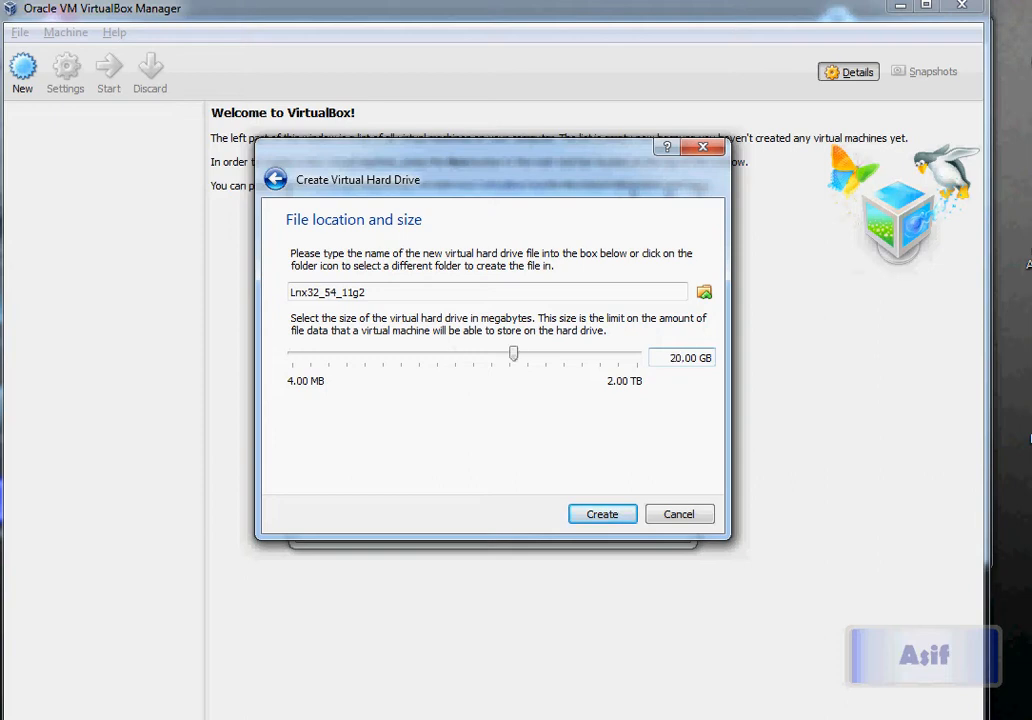
key(Return)
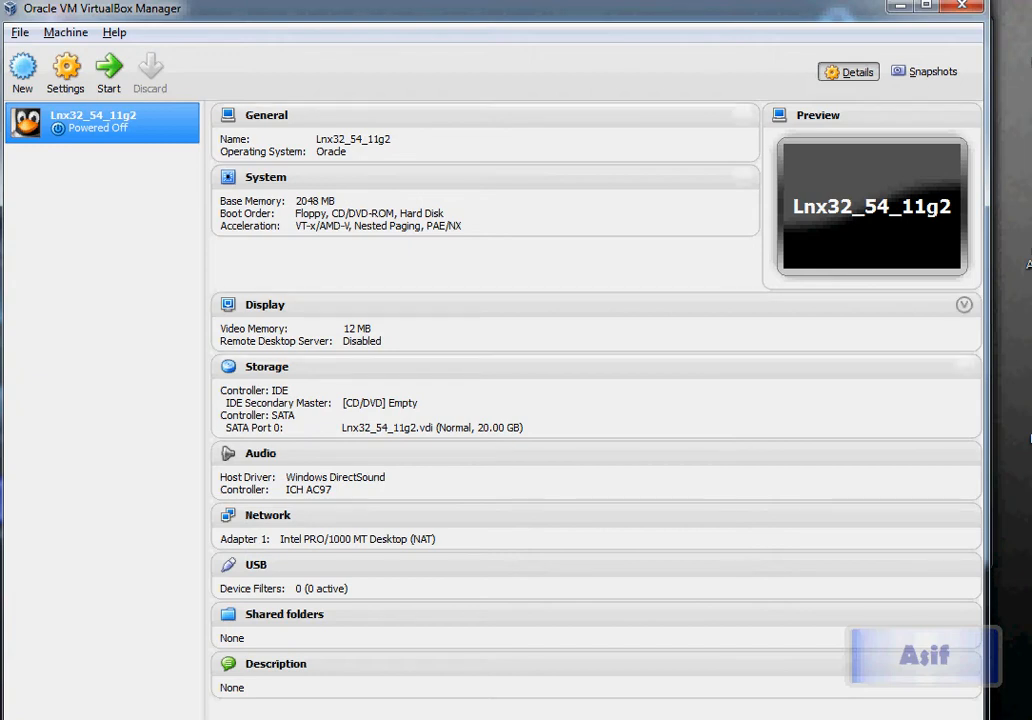
click(307, 719)
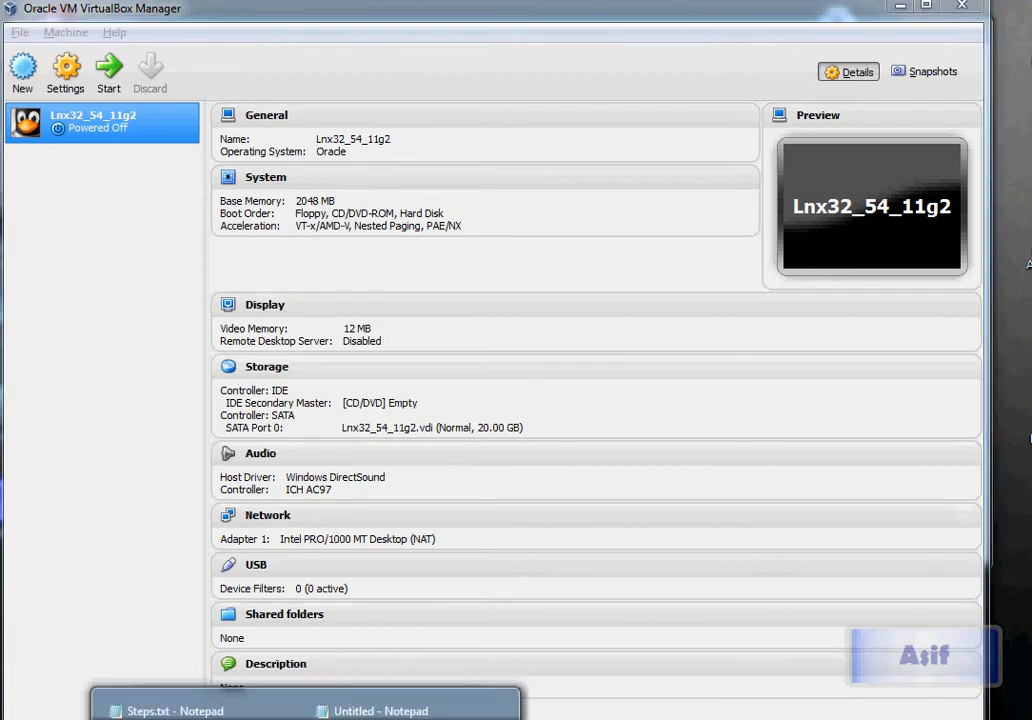
click(420, 717)
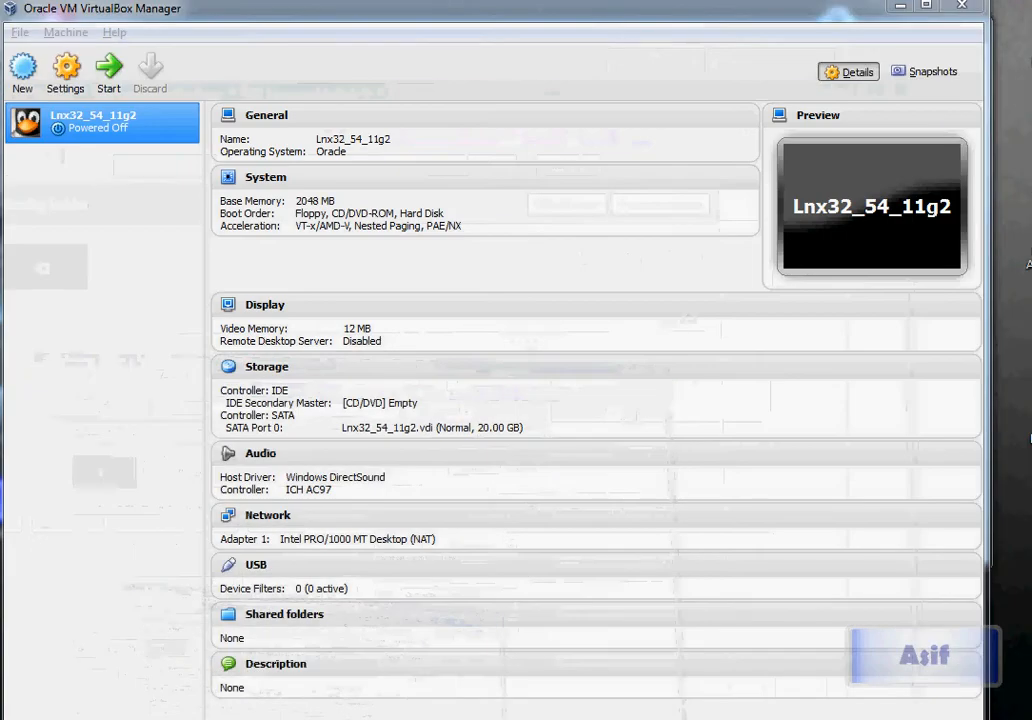
Launch Google Chrome from the Run prompt with 'chrome'
key(super+r)
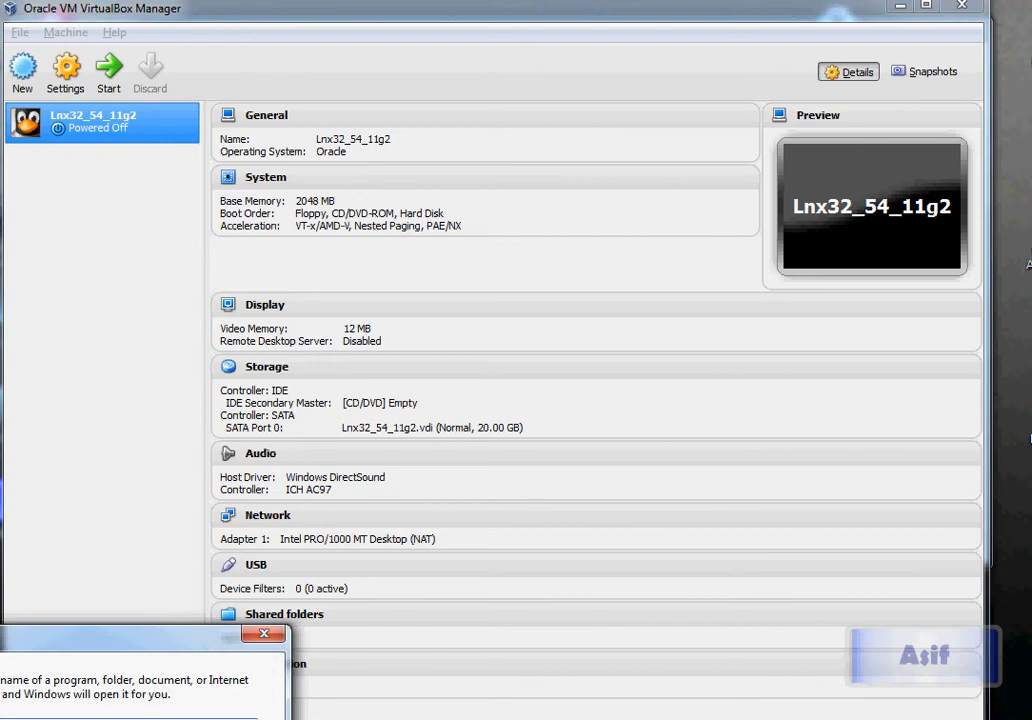
key(Return)
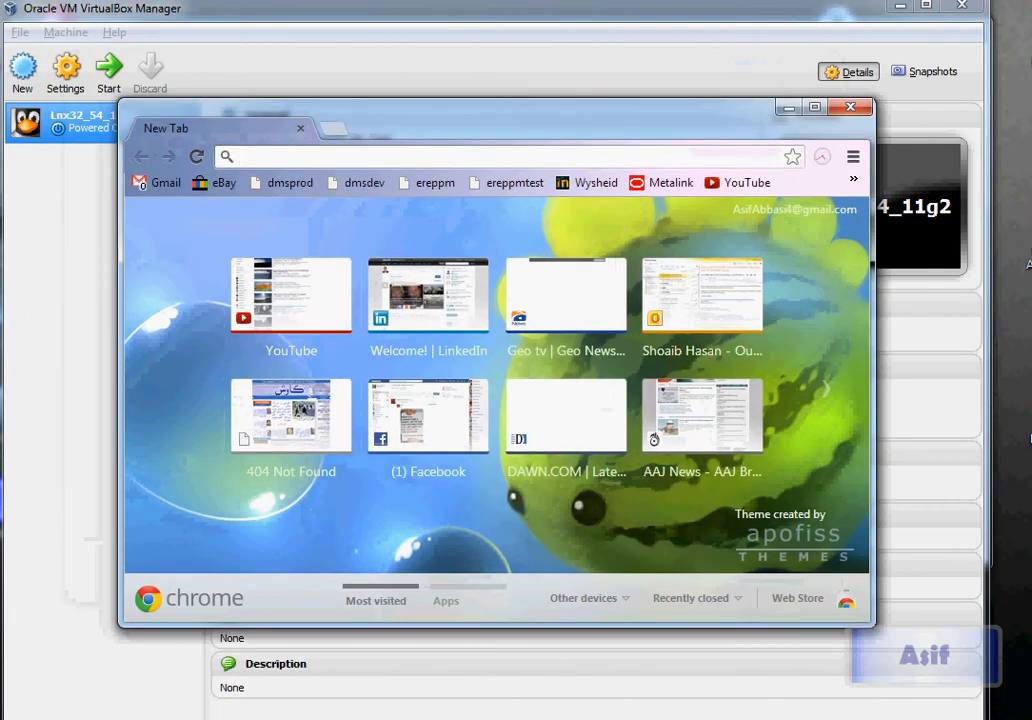
Google 'download oracle enterprise linux' and open the Oracle Software Delivery Cloud result
text(download )
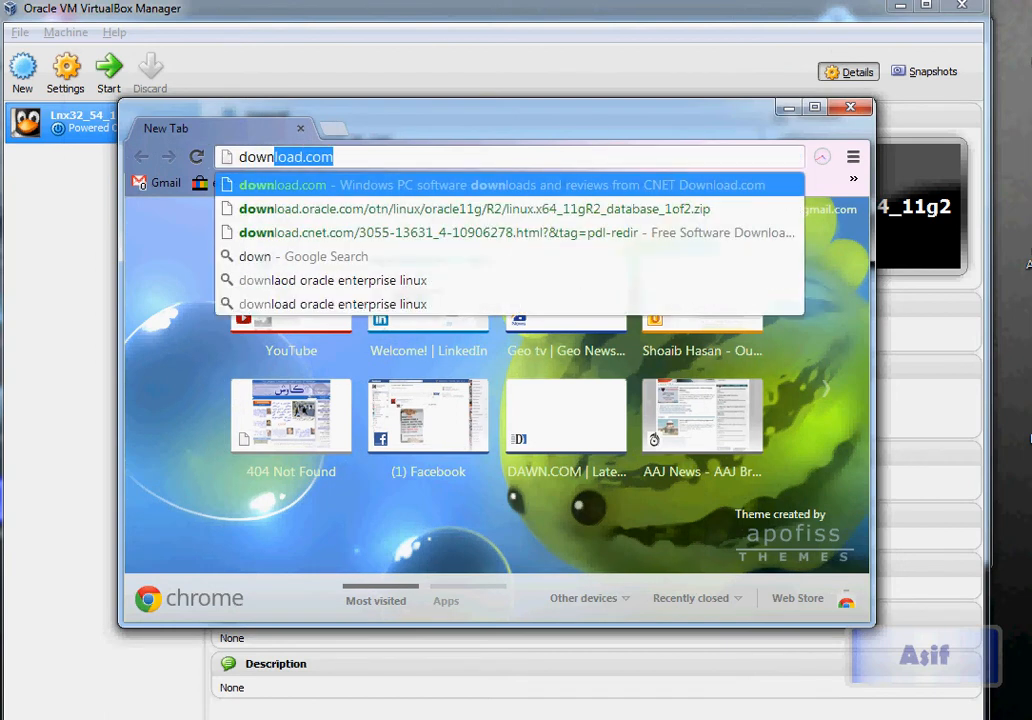
text(oracle e)
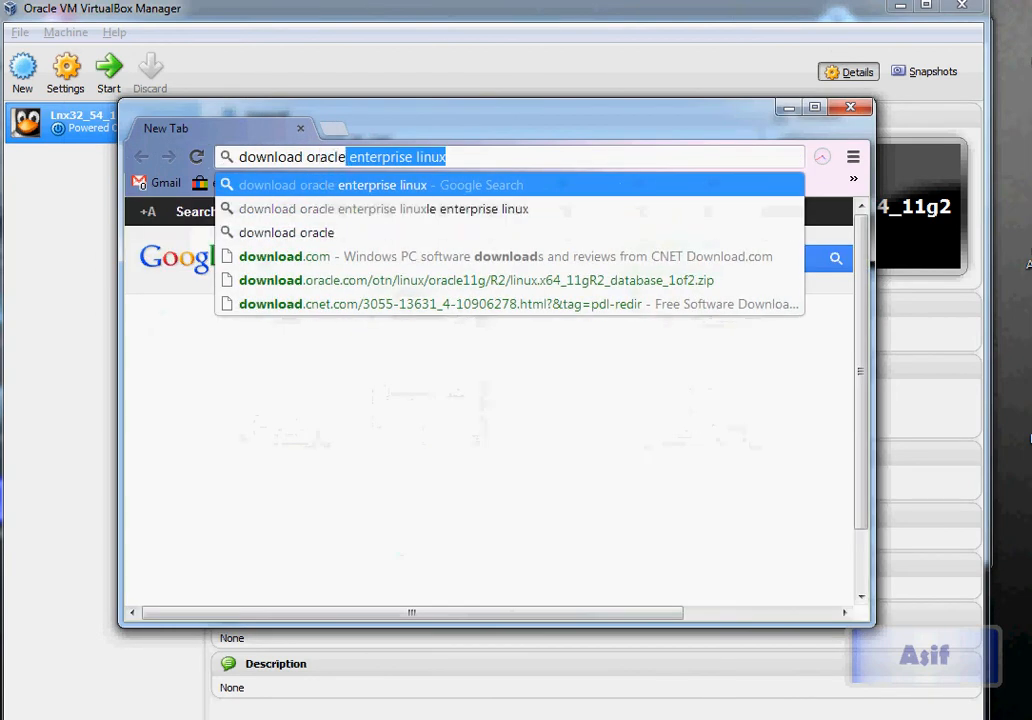
text(nterp)
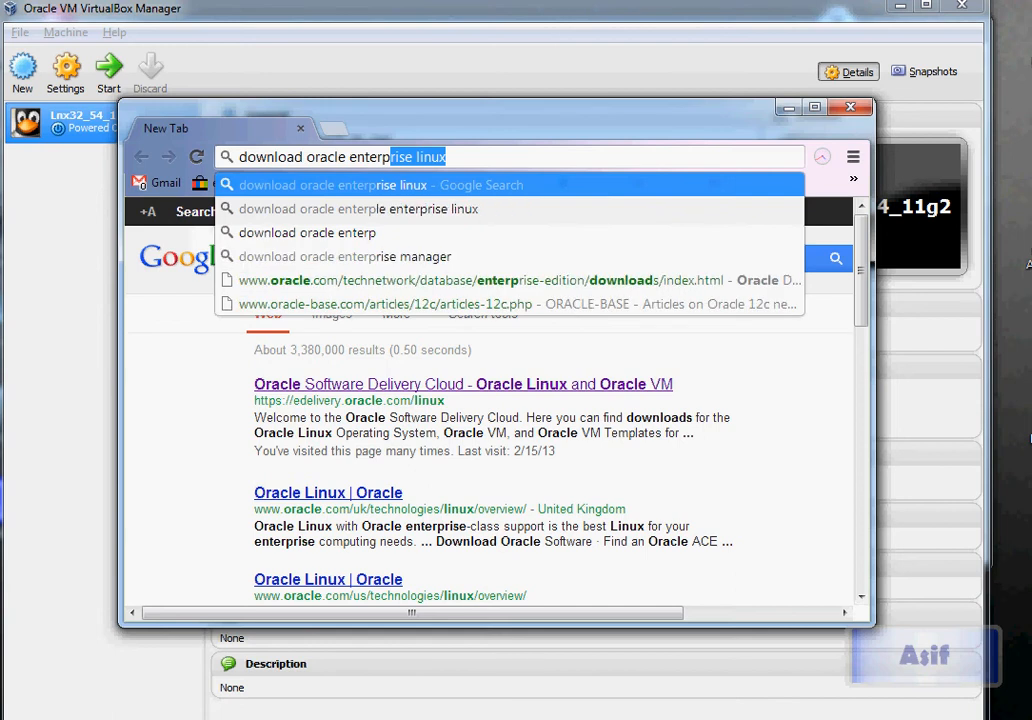
key(Return)
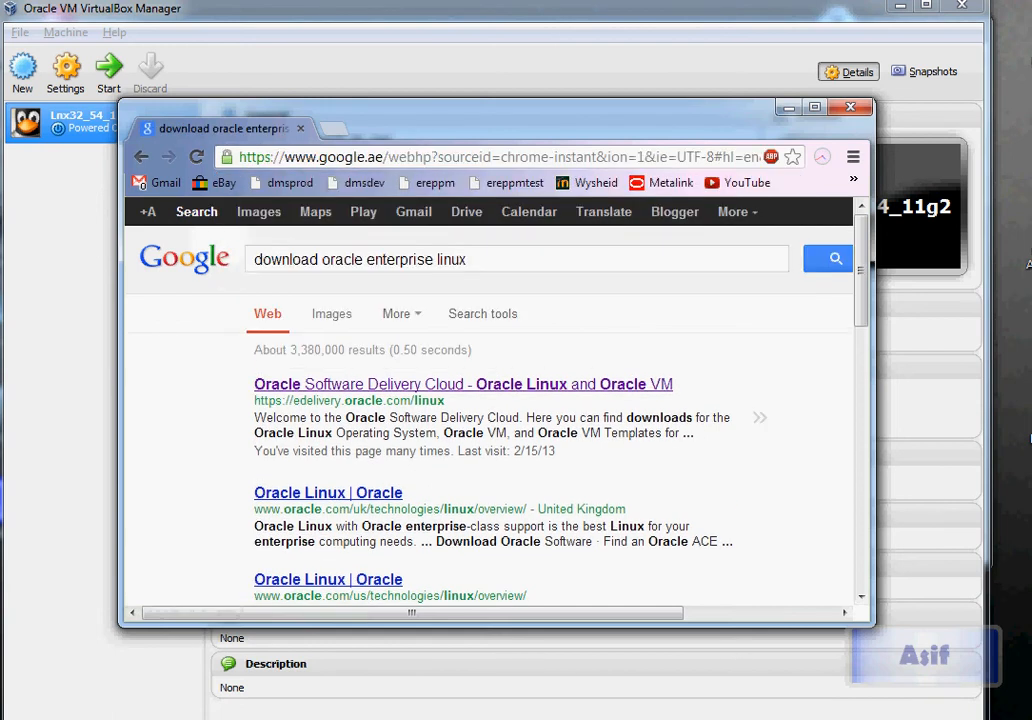
click(400, 384)
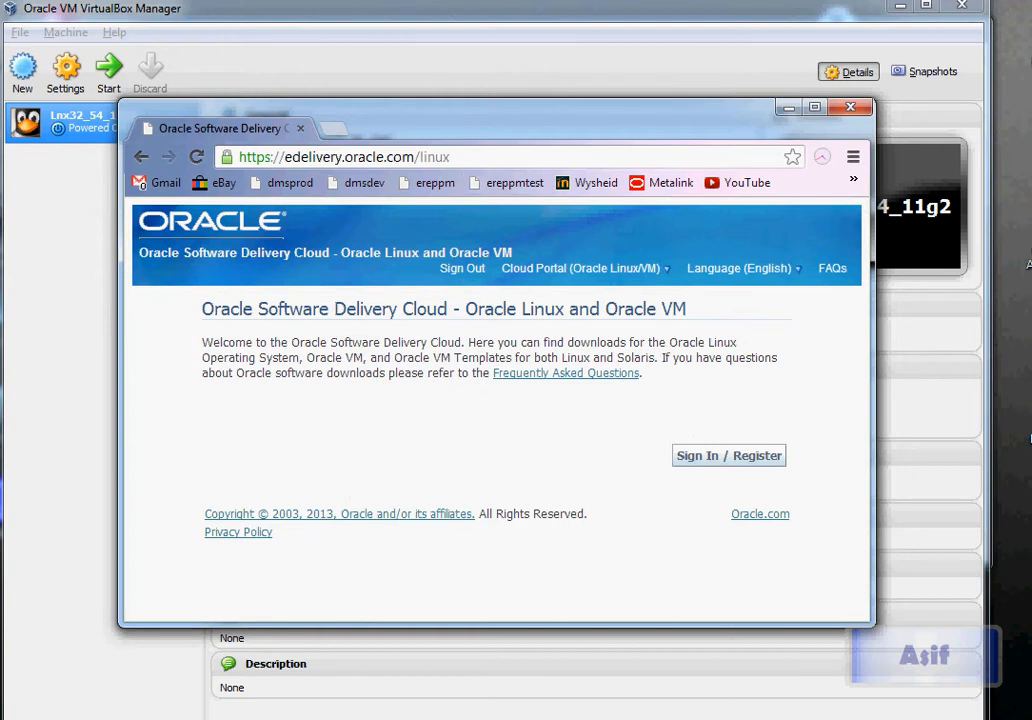
Sign in and search Oracle Linux x86 32 bit media packs, scrolling to Release 5 Update 4
click(729, 455)
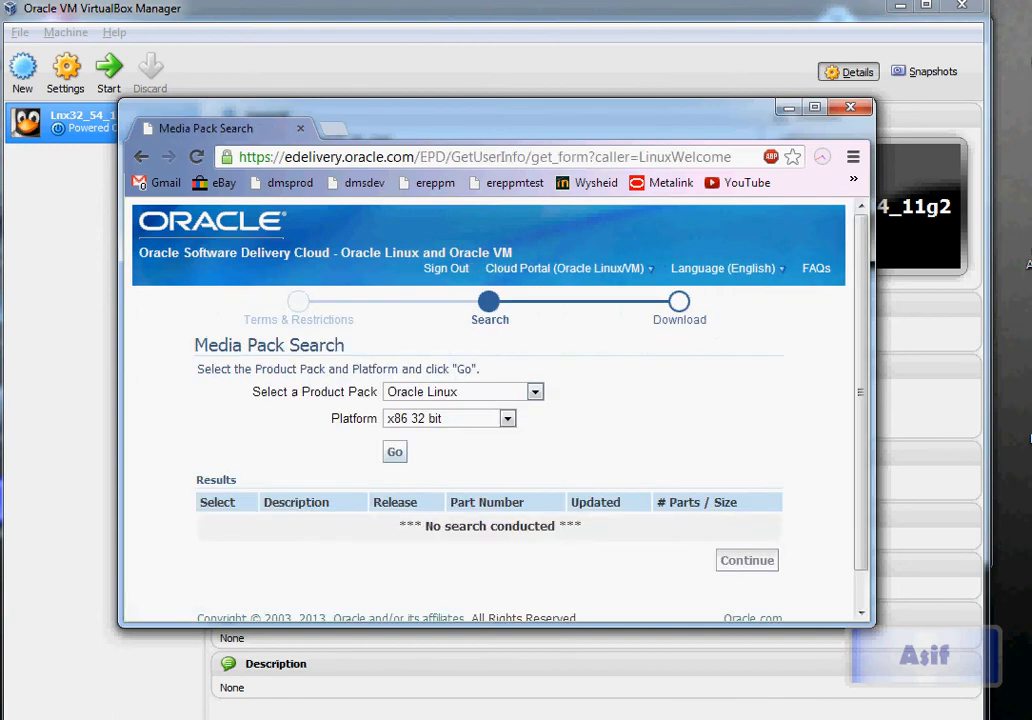
scroll(490, 410, down, 1)
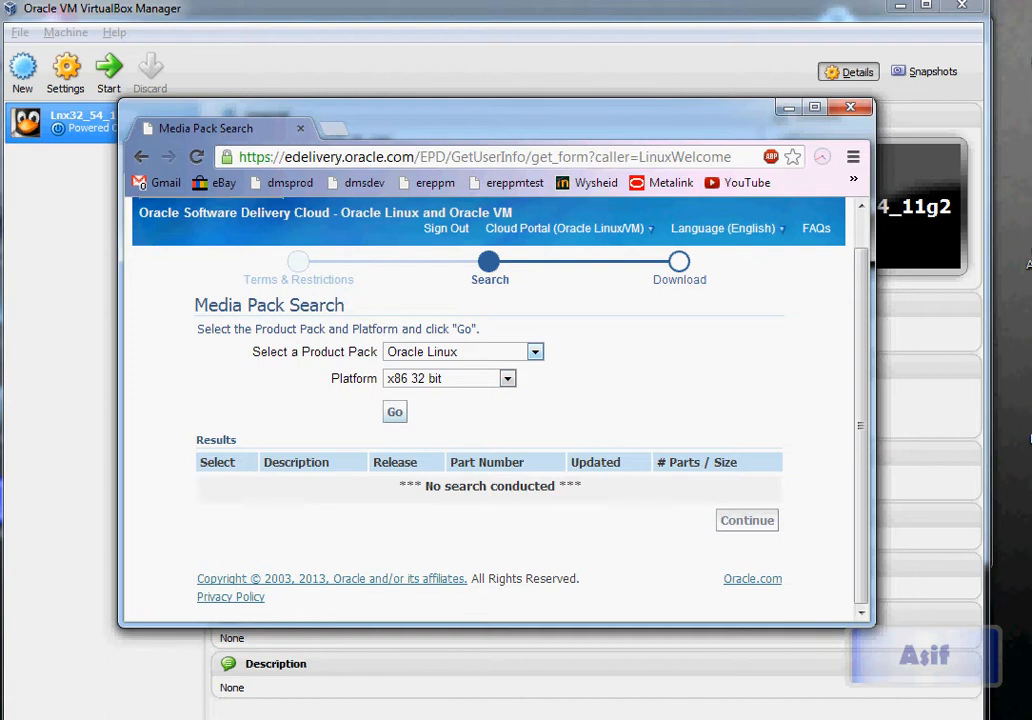
click(535, 351)
click(440, 384)
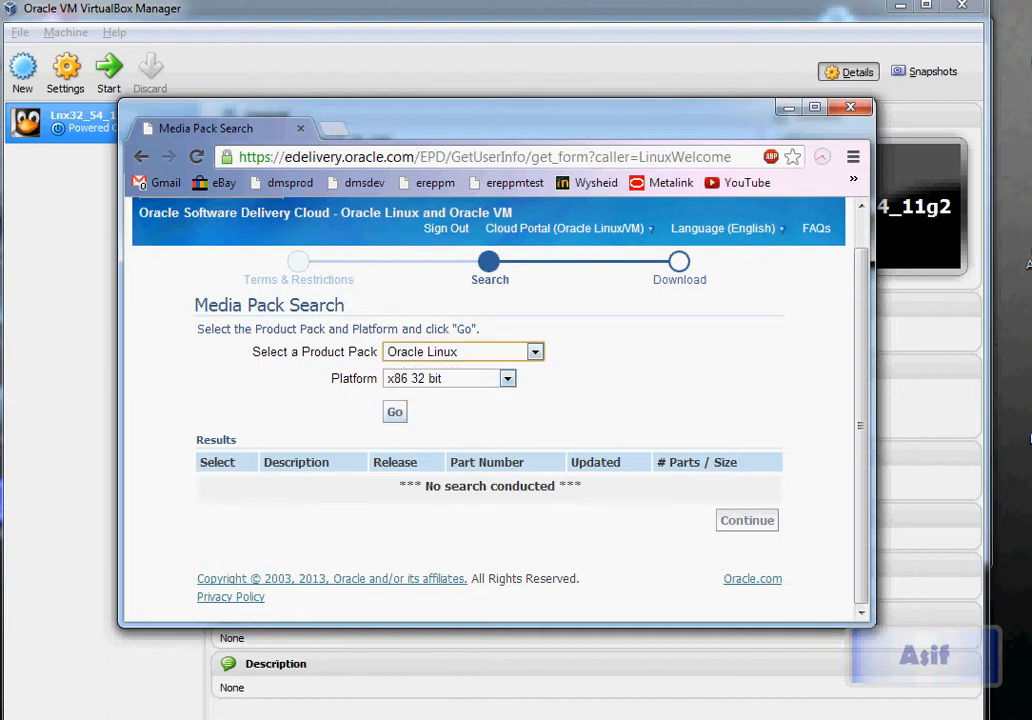
click(394, 411)
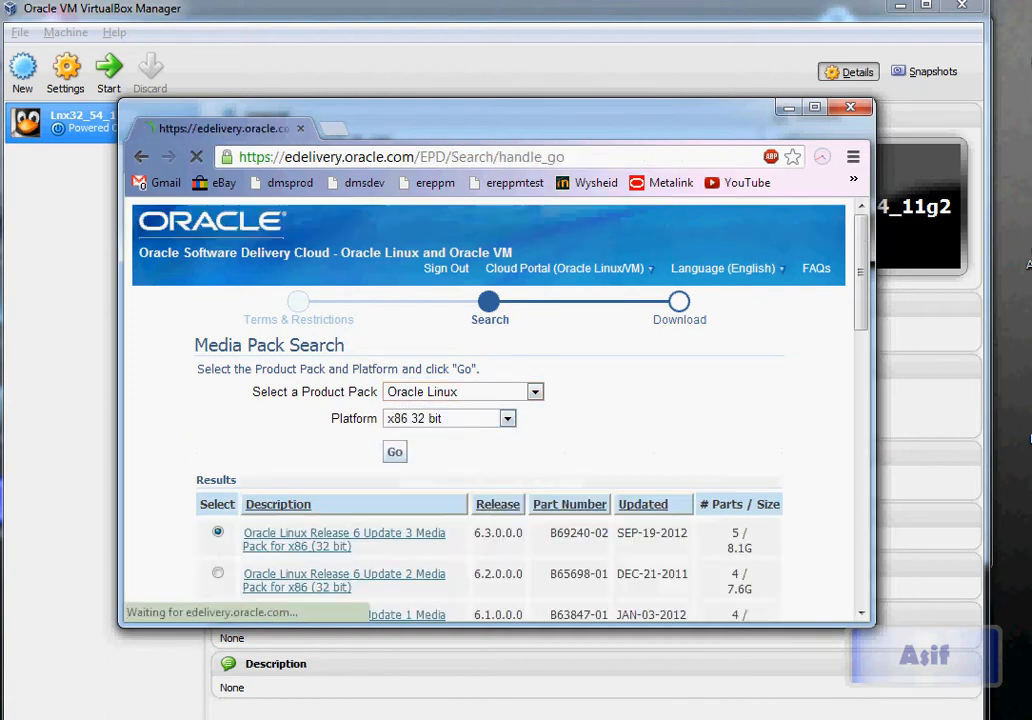
scroll(490, 410, down, 5)
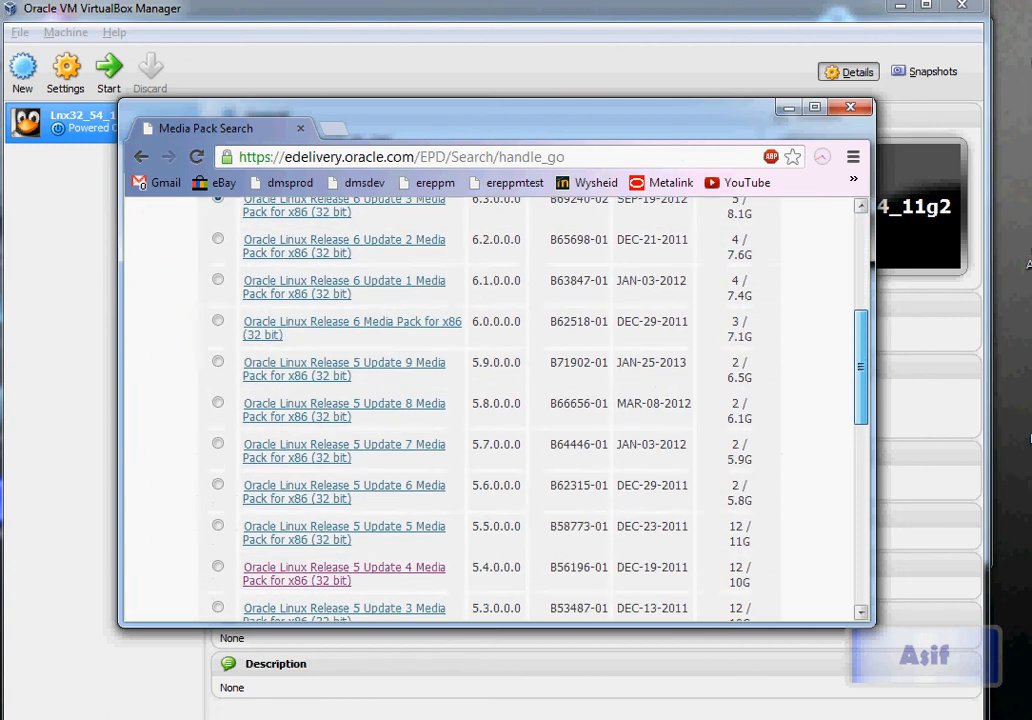
drag(861, 408, 861, 433)
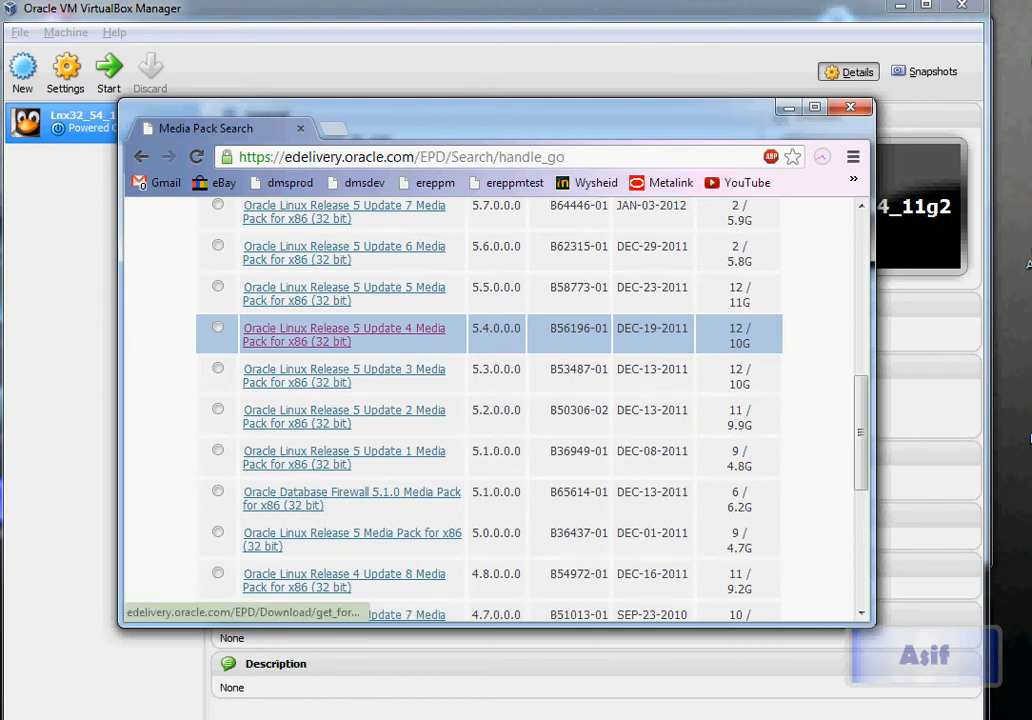
Open the Release 5 Update 4 media pack and download its x86 (32 bit) DVD V17793-01
click(344, 334)
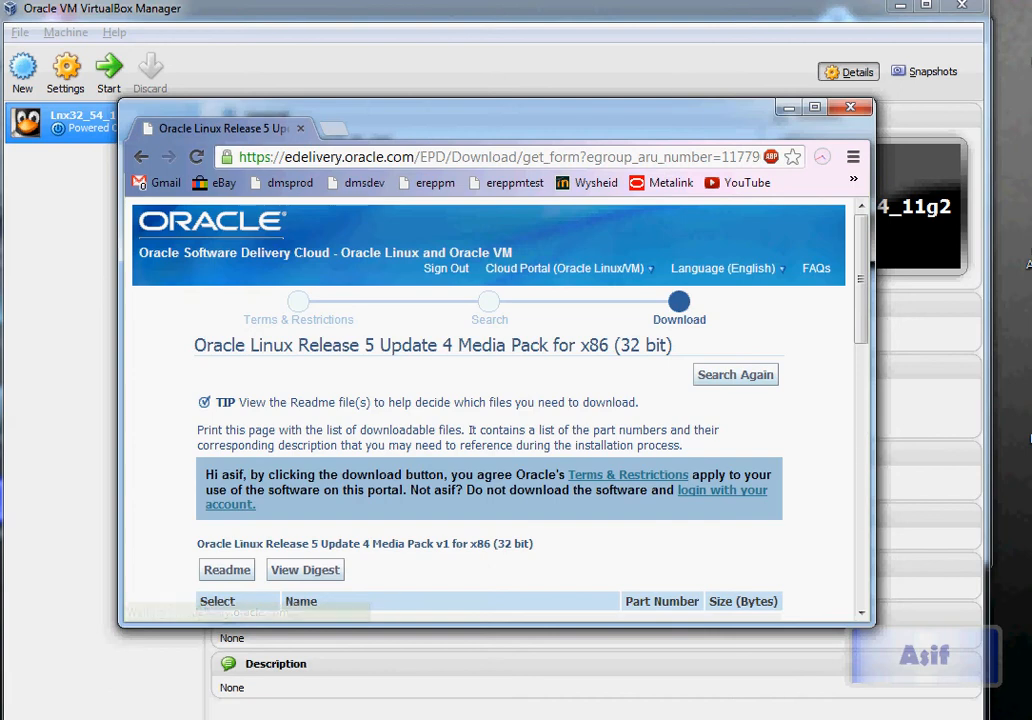
scroll(495, 400, down, 5)
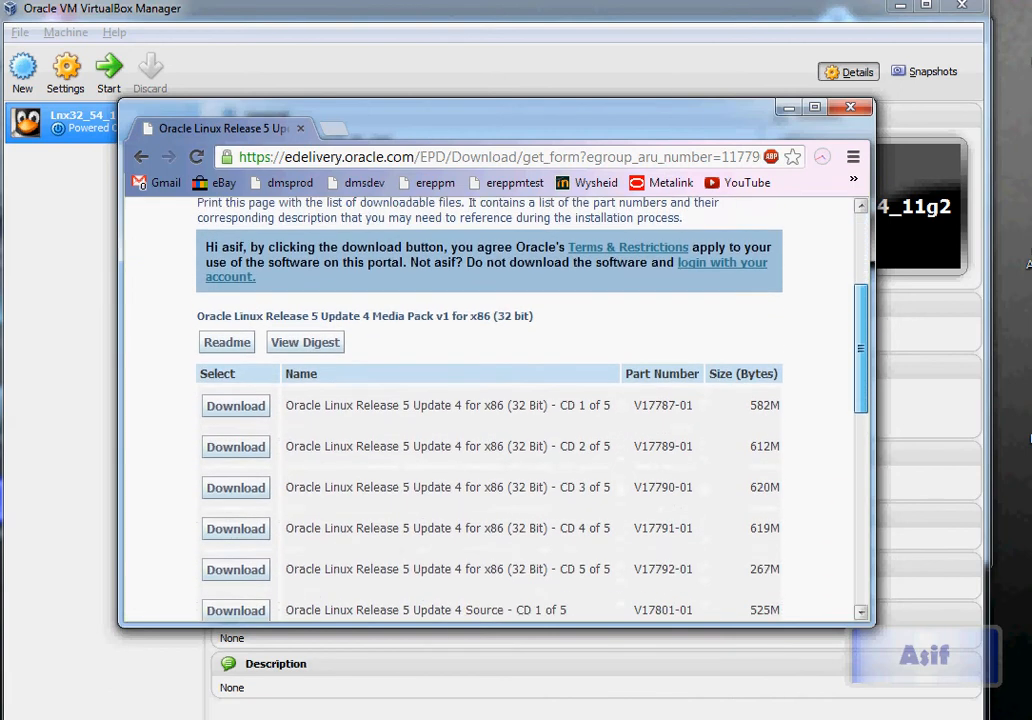
scroll(495, 400, down, 4)
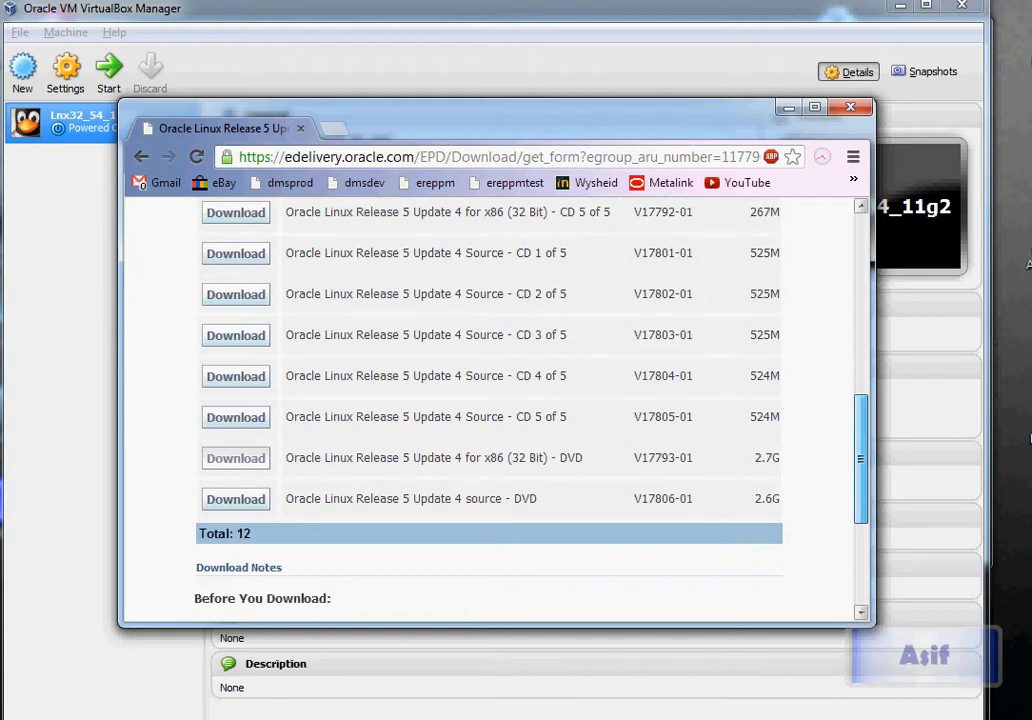
click(236, 458)
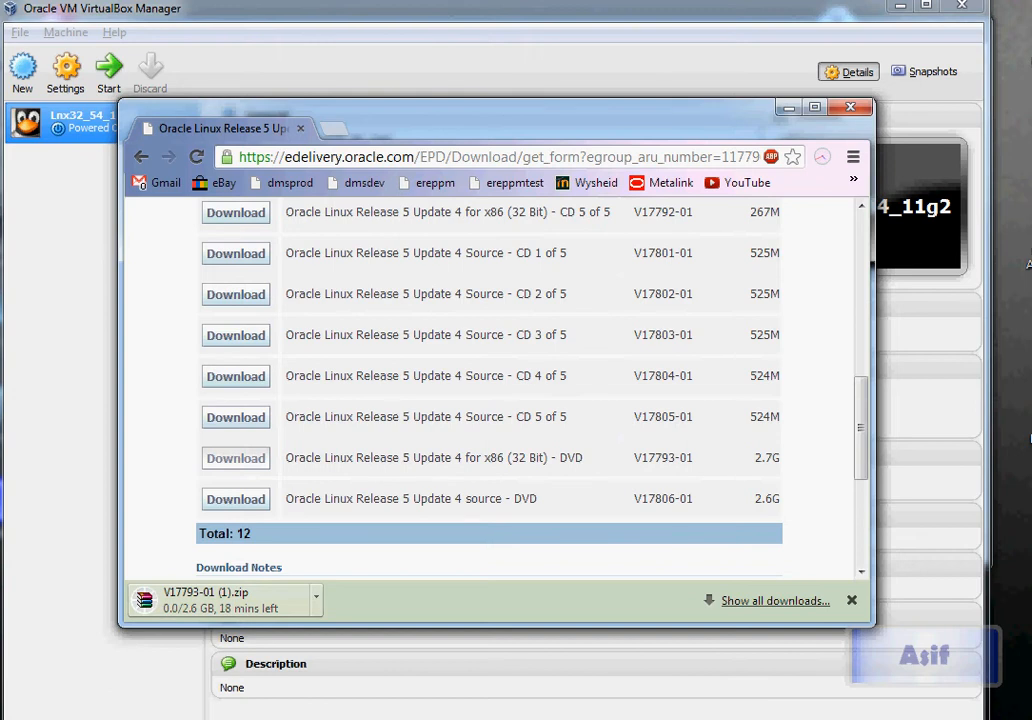
scroll(490, 390, down, 3)
scroll(490, 390, up, 3)
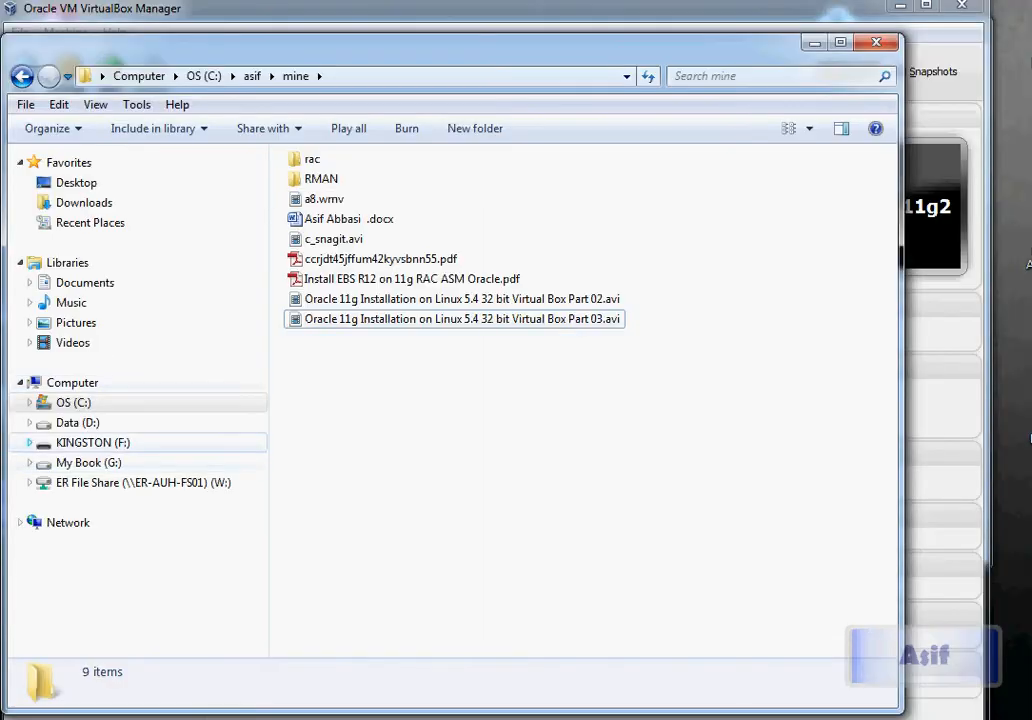
Expand the My Book (G:) drive and minimize the Chrome download window over Explorer
click(30, 463)
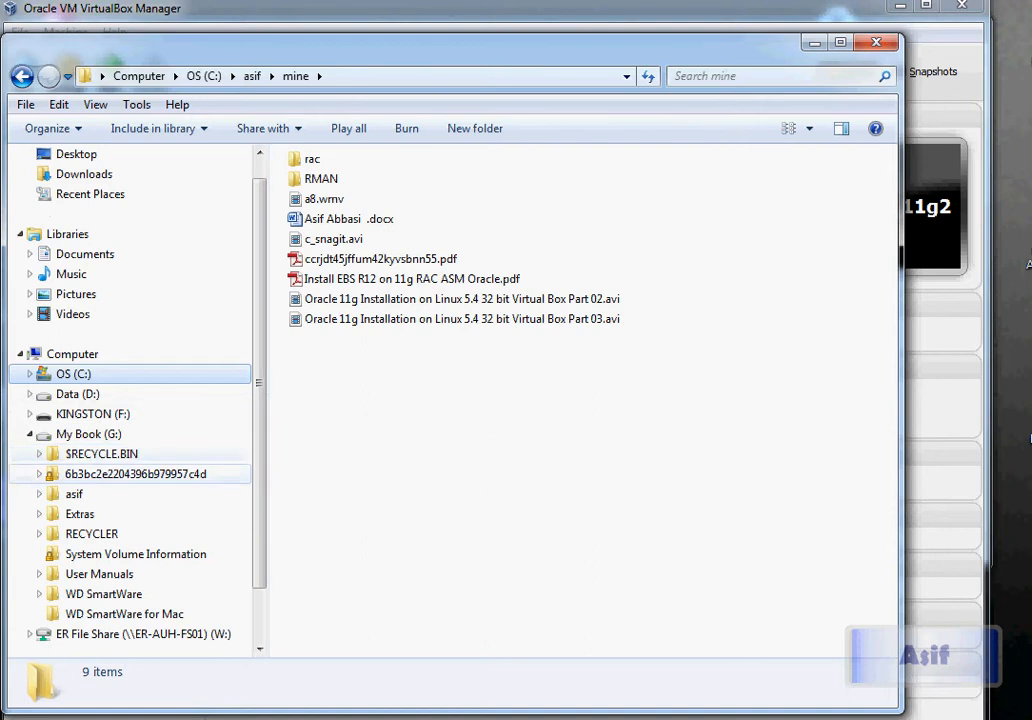
drag(259, 470, 259, 525)
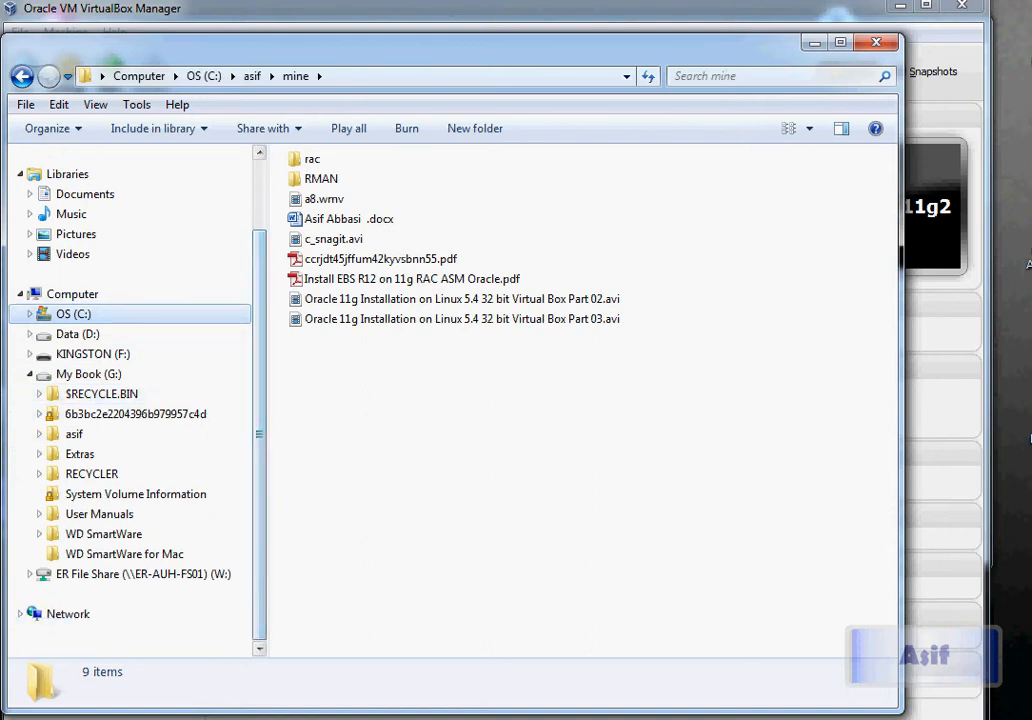
click(219, 717)
click(325, 695)
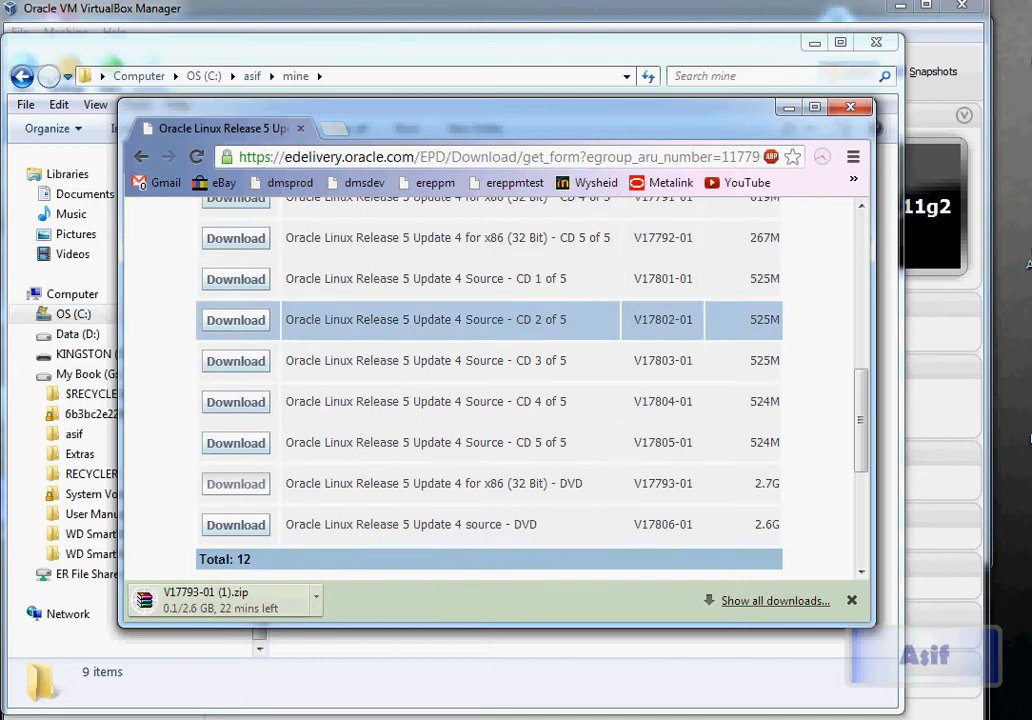
click(789, 106)
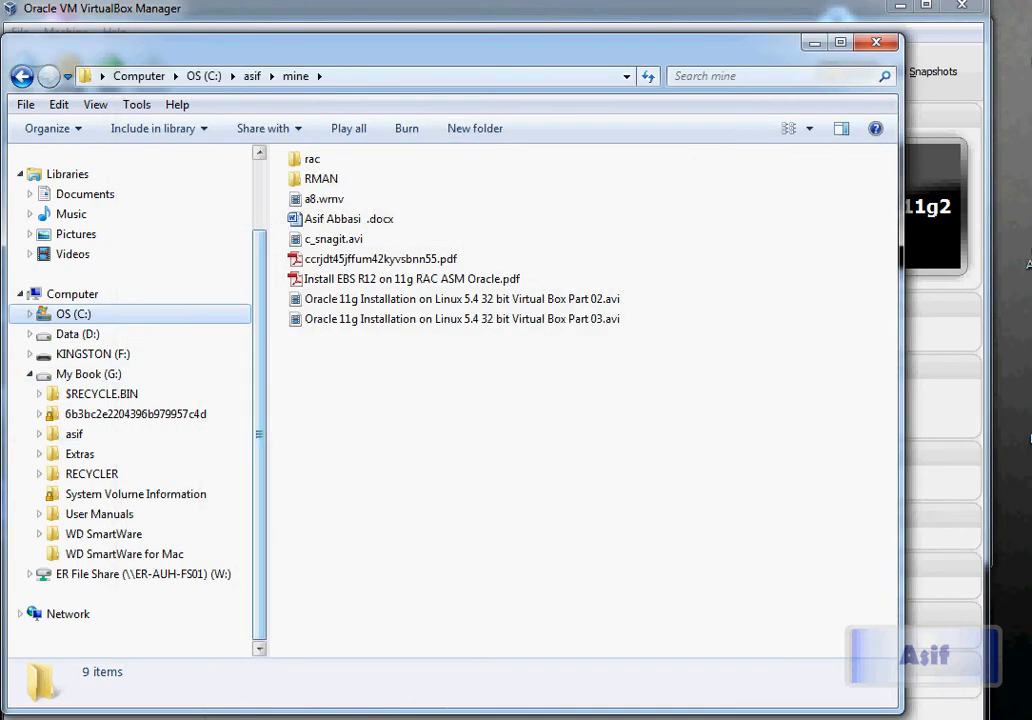
Browse the folder tree to G:\asif\software\OSs\Linux\el5-u4-x32 and list its ISO files
click(39, 434)
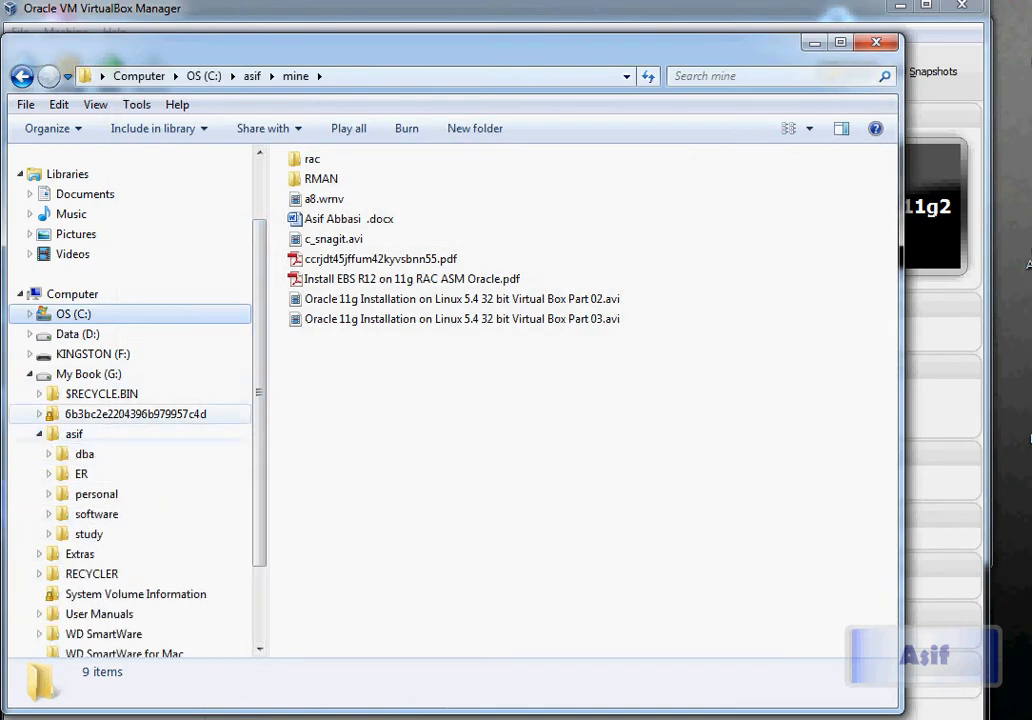
drag(260, 384, 260, 401)
scroll(100, 434, down, 1)
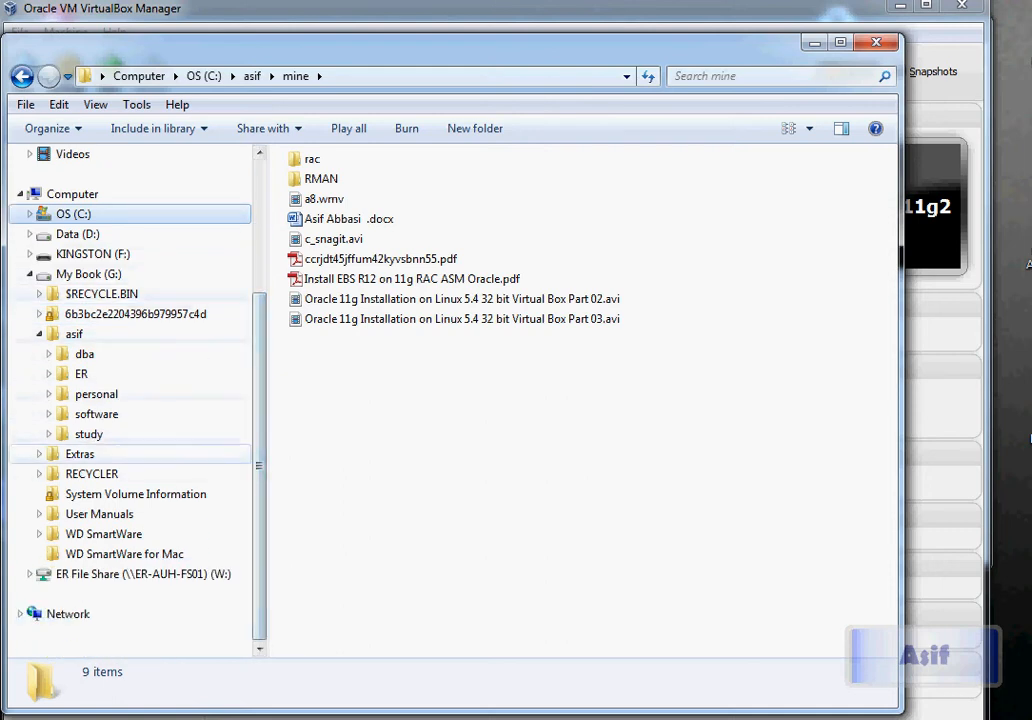
click(49, 414)
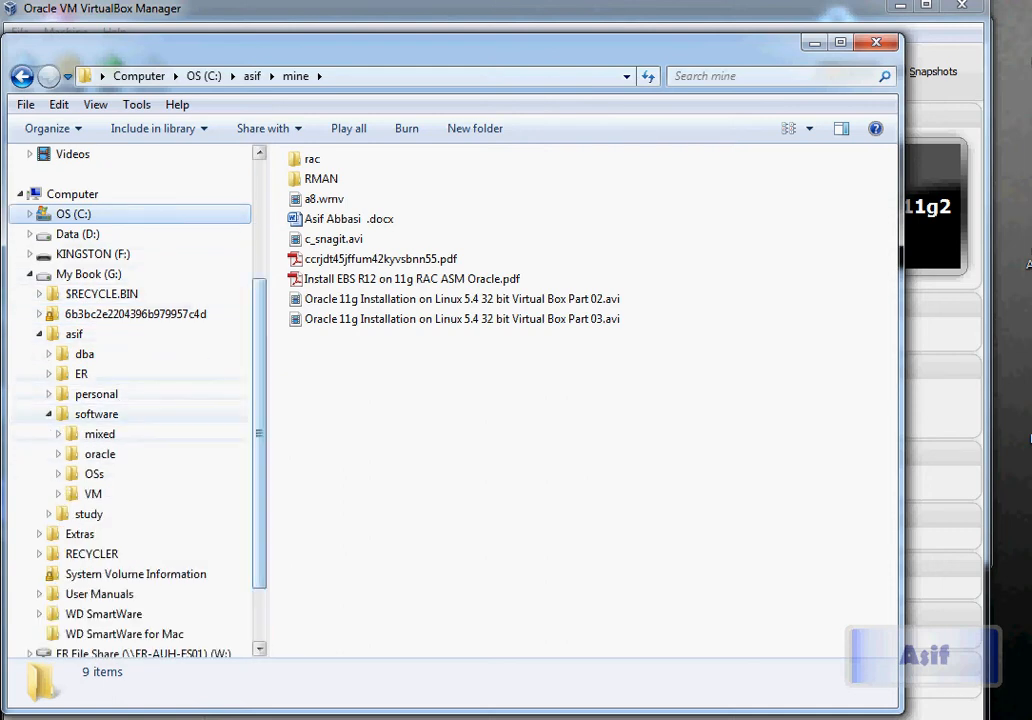
drag(260, 422, 260, 474)
click(58, 394)
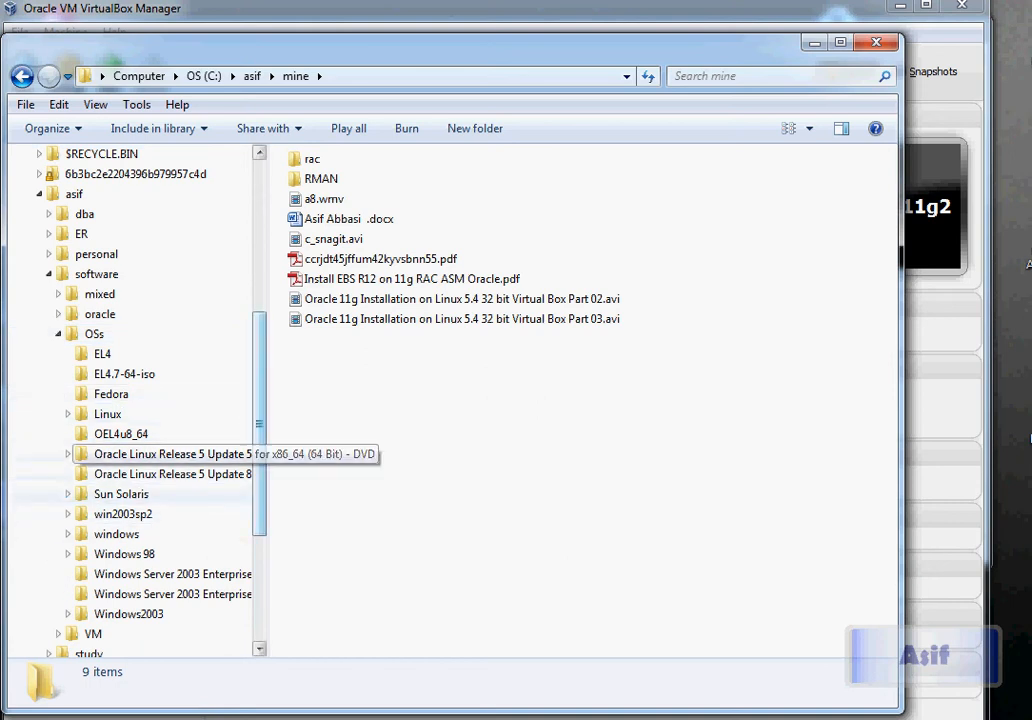
drag(267, 420, 505, 420)
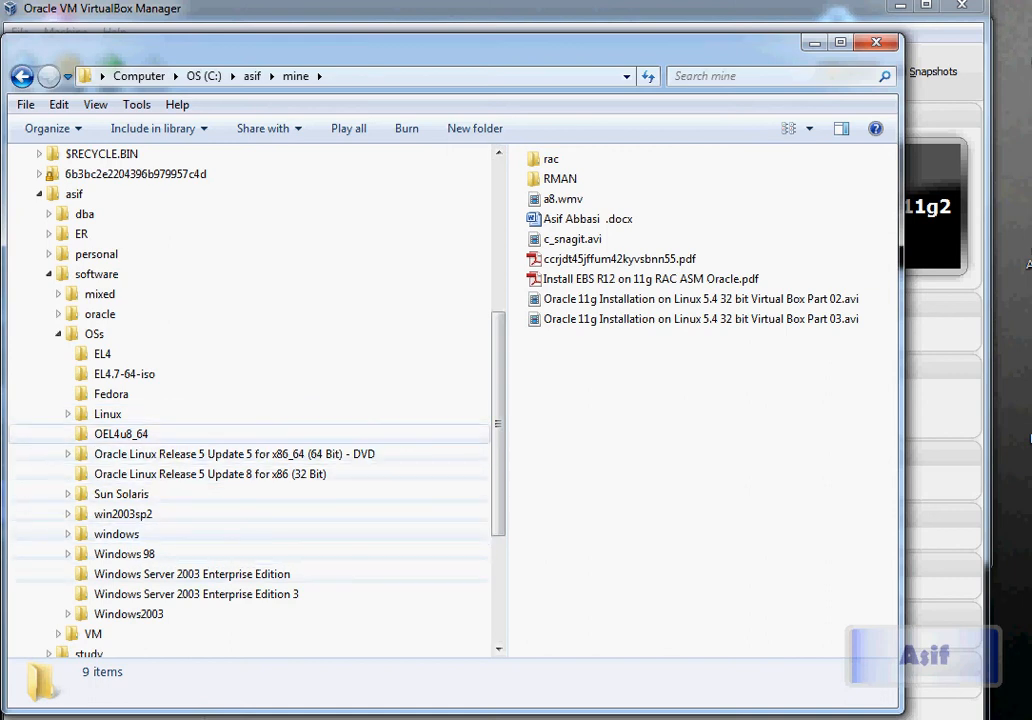
click(68, 414)
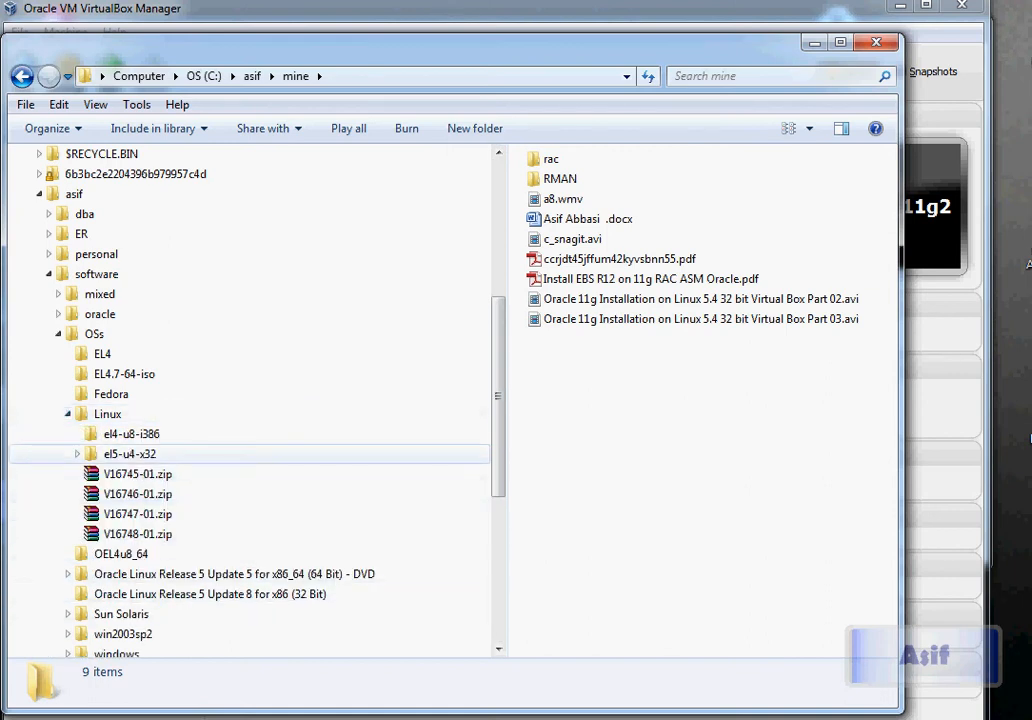
click(77, 454)
click(129, 454)
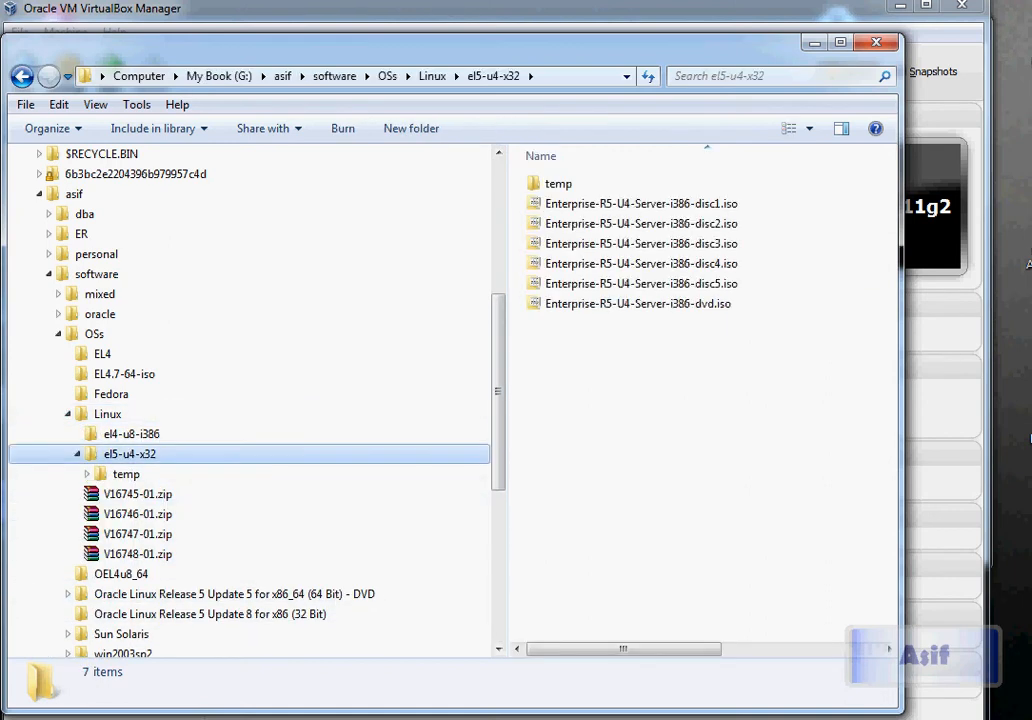
Select Enterprise-R5-U4-Server-i386-dvd.iso, peeking into the temp folder, then minimize Explorer
click(637, 304)
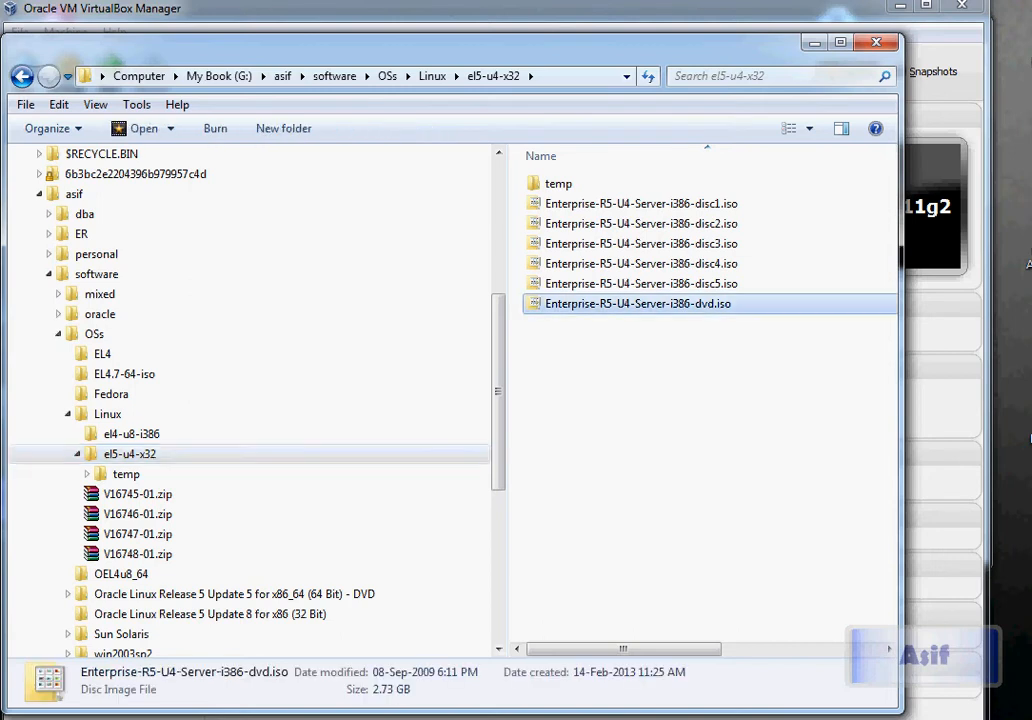
click(126, 474)
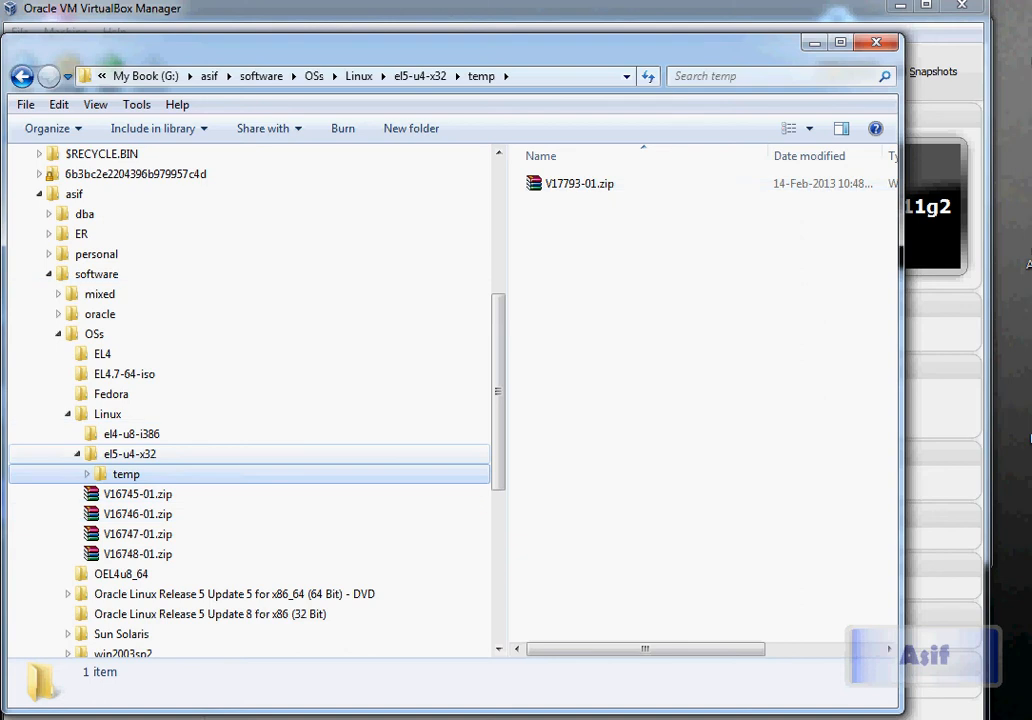
click(129, 454)
click(126, 474)
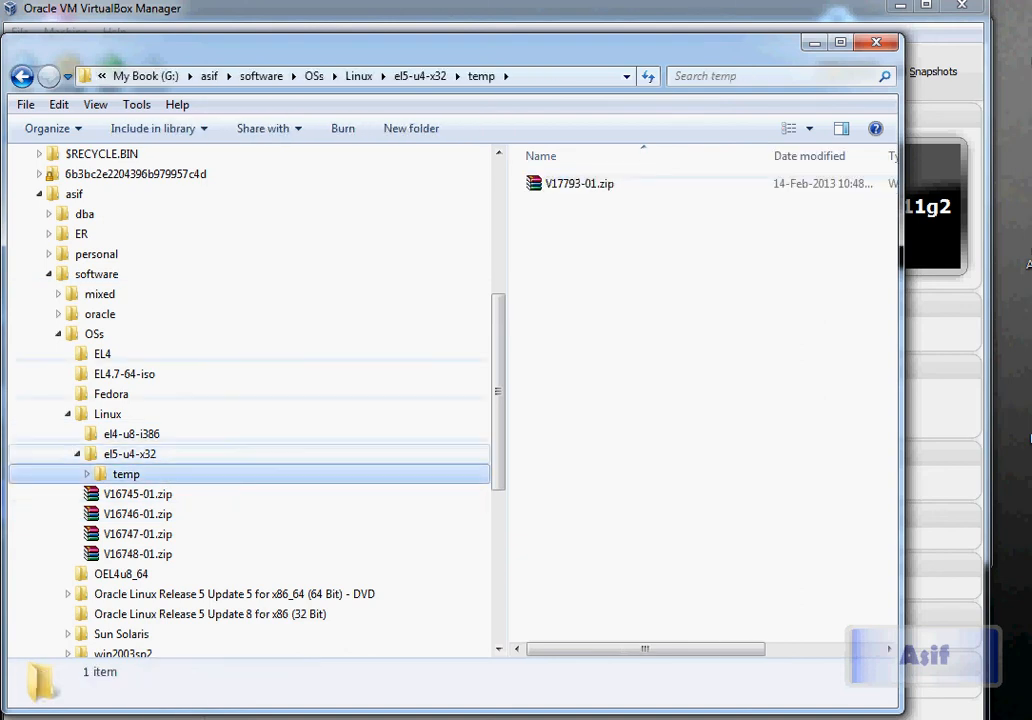
click(129, 454)
click(680, 410)
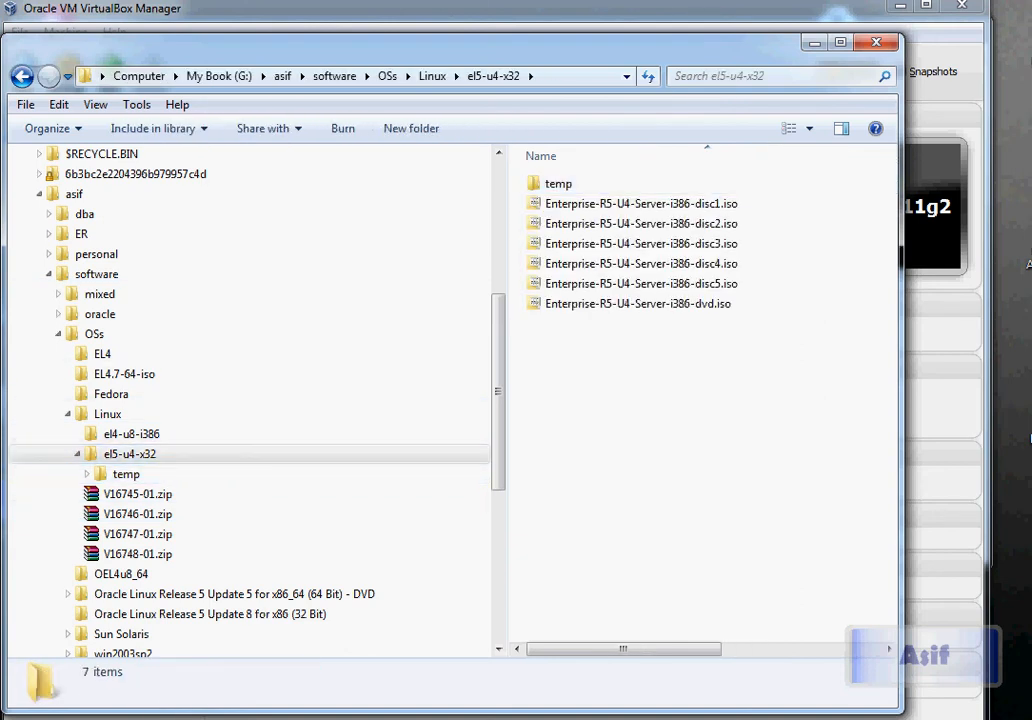
click(638, 304)
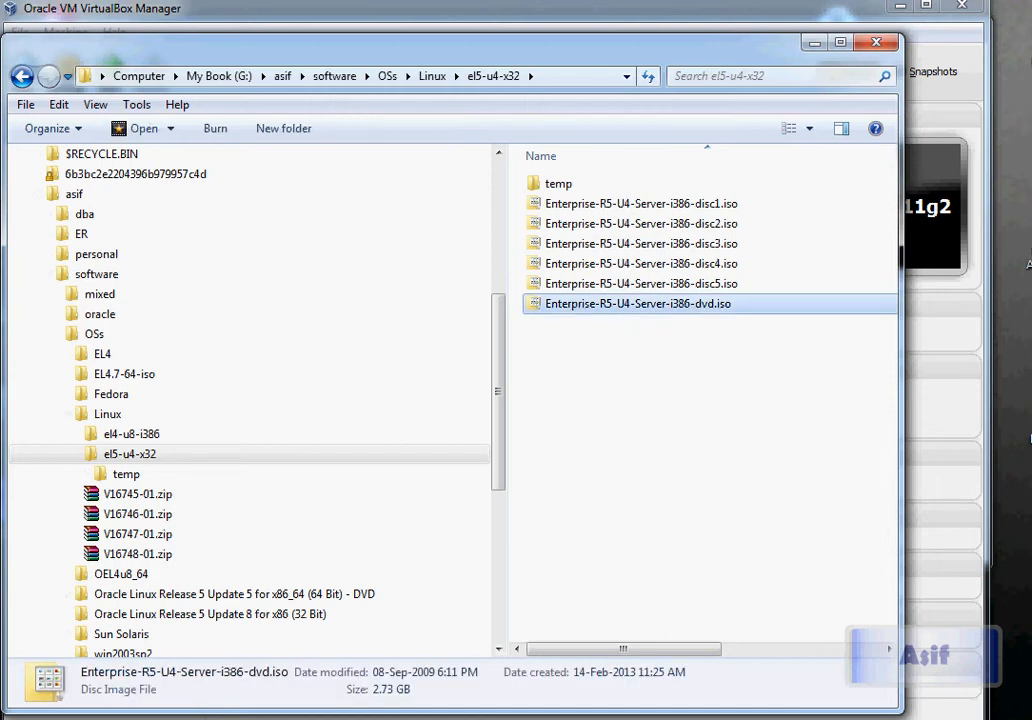
click(815, 43)
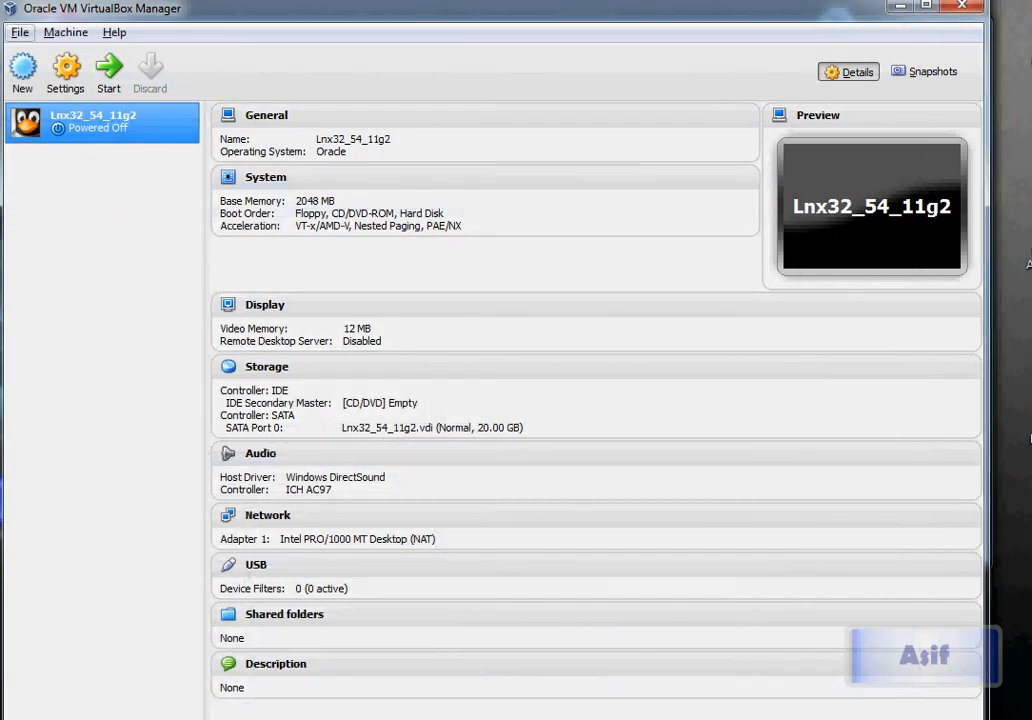
Glance through the manager's menus, then right-click Lnx32_54_11g2 for its actions
click(19, 32)
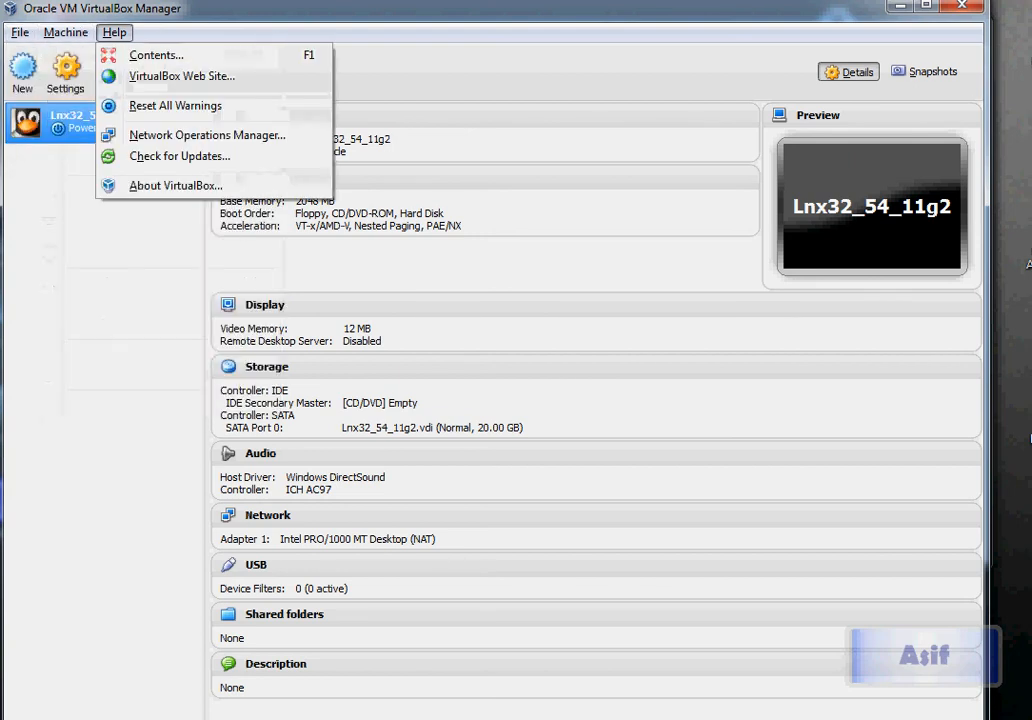
key(Escape)
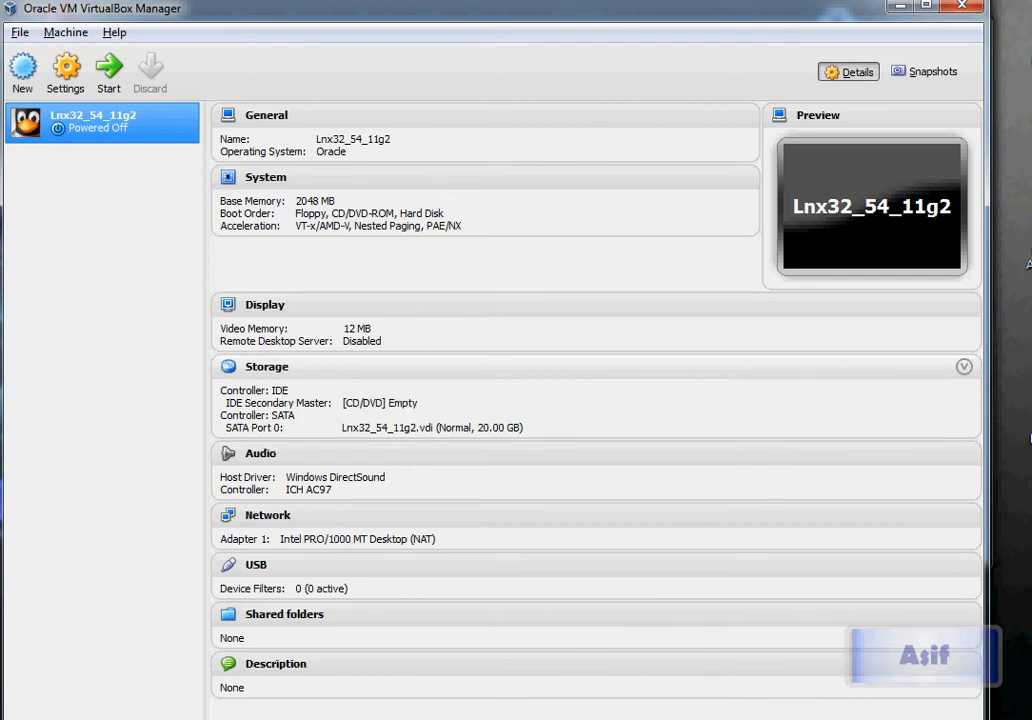
right_click(113, 125)
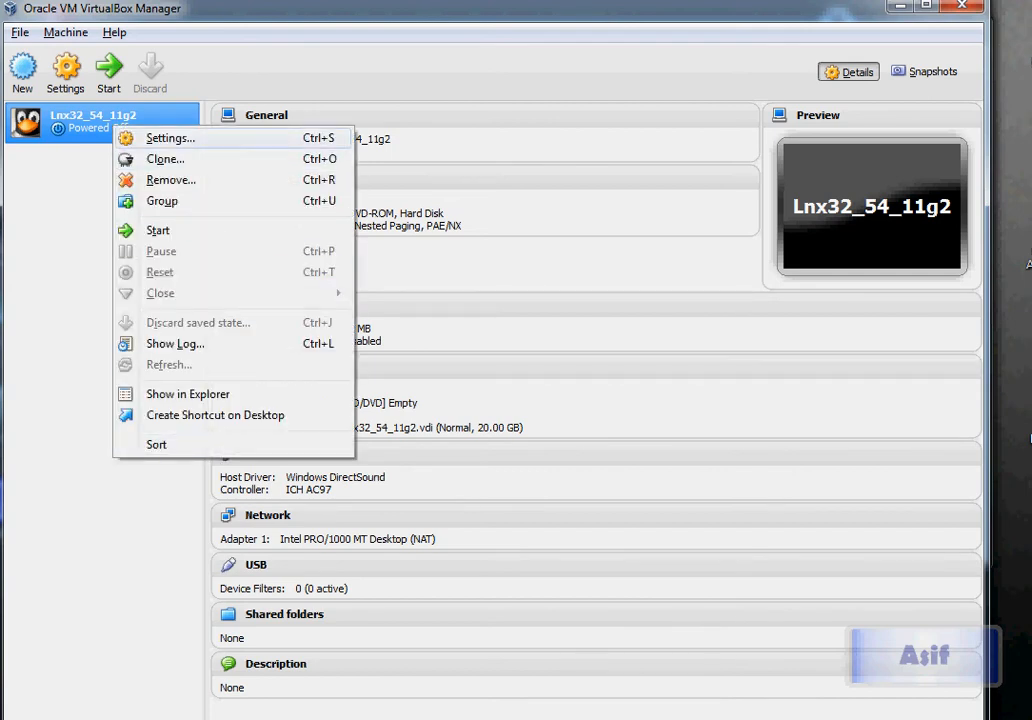
In Settings > Storage, select the empty IDE optical drive and browse for a disc image
click(168, 138)
click(244, 267)
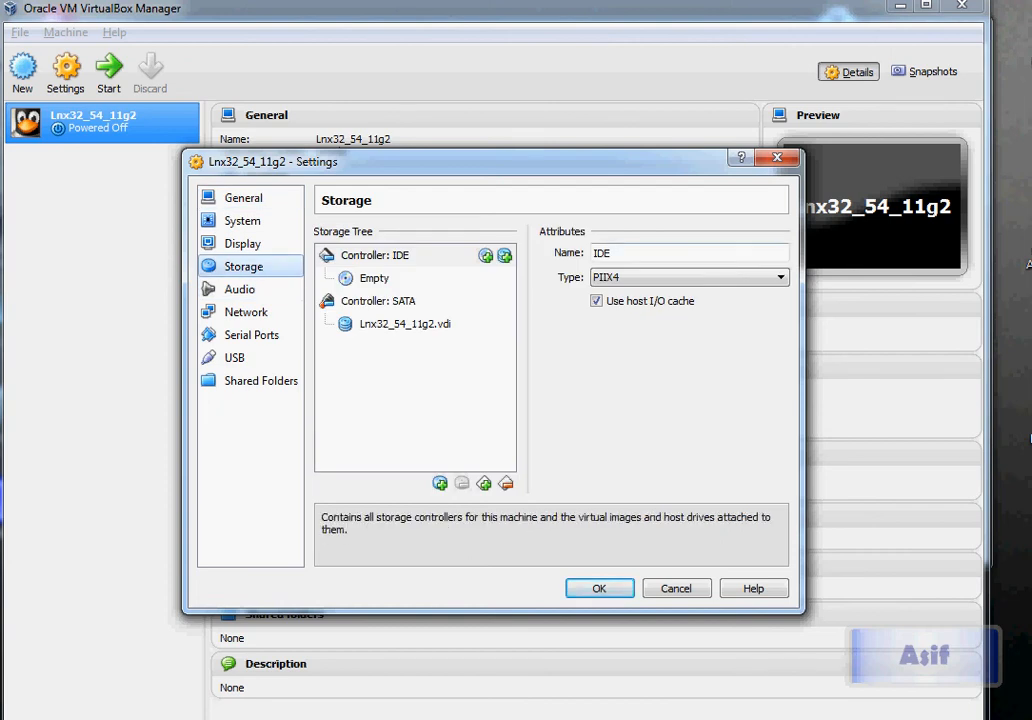
click(374, 279)
click(697, 253)
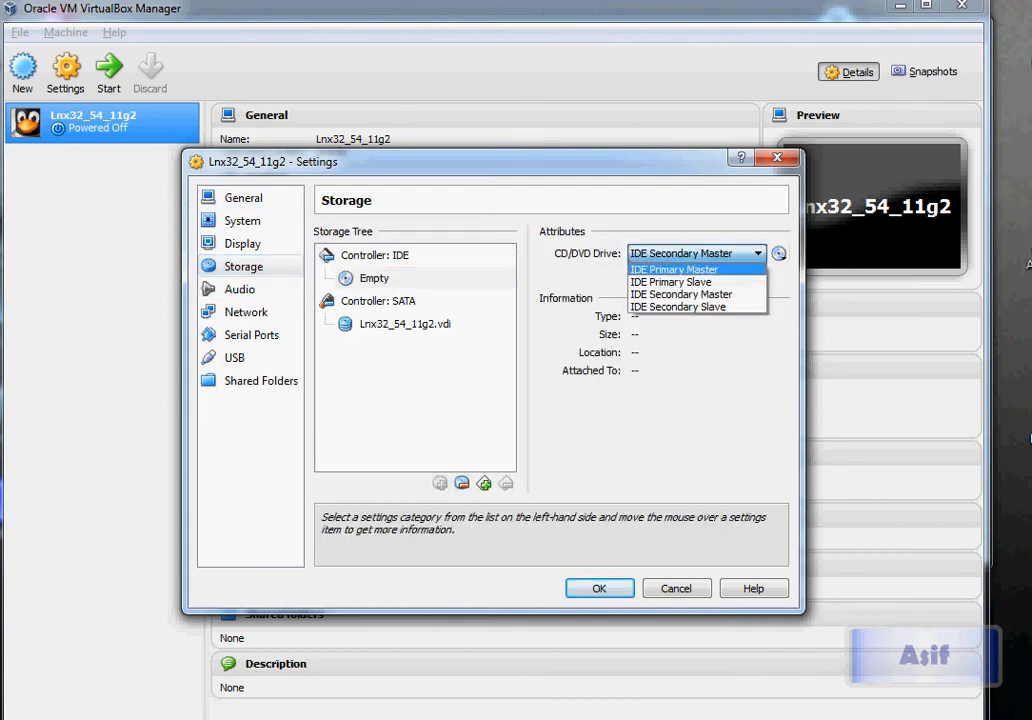
click(779, 253)
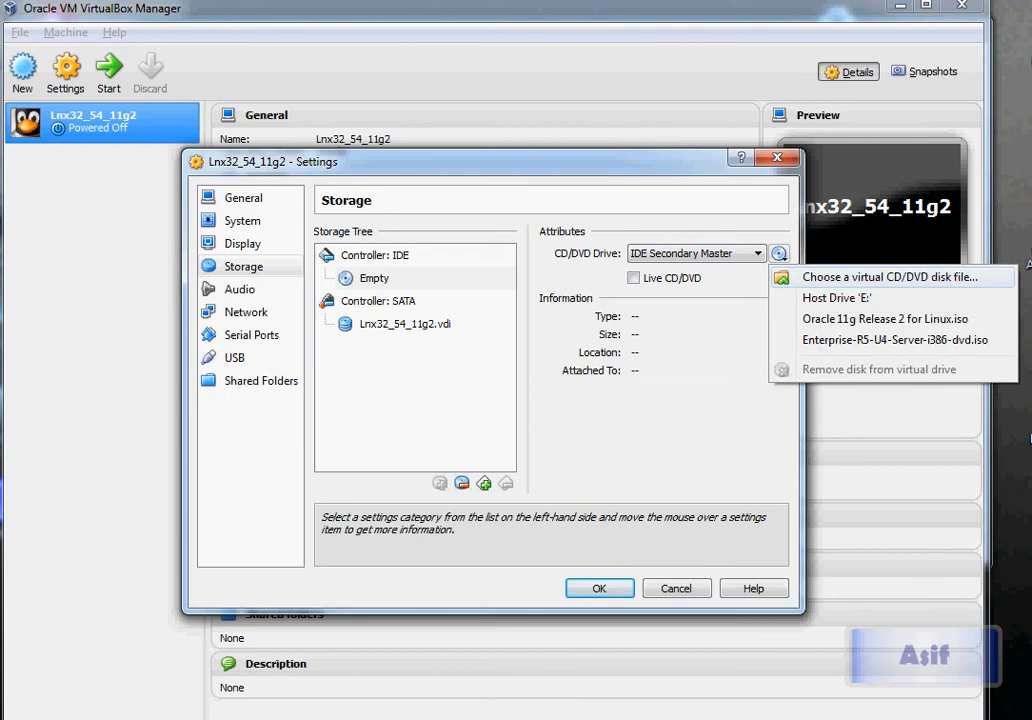
click(880, 276)
click(467, 328)
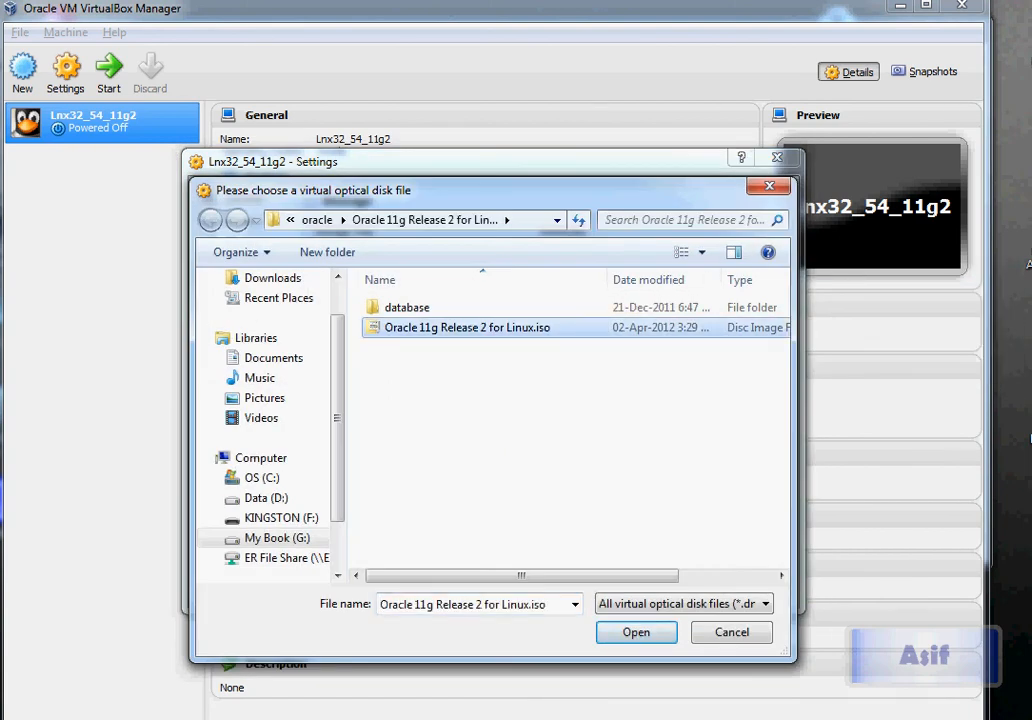
Open Enterprise-R5-U4-Server-i386-dvd.iso from G:\asif\software\OSs\Linux\el5-u4-x32 for the optical drive
click(557, 220)
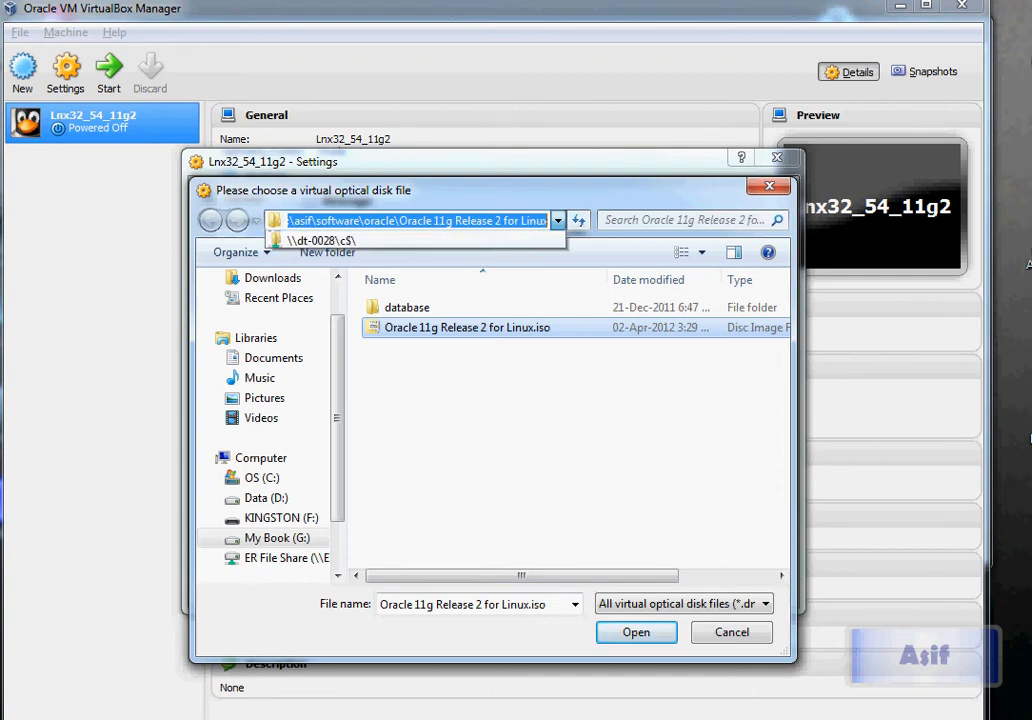
click(557, 220)
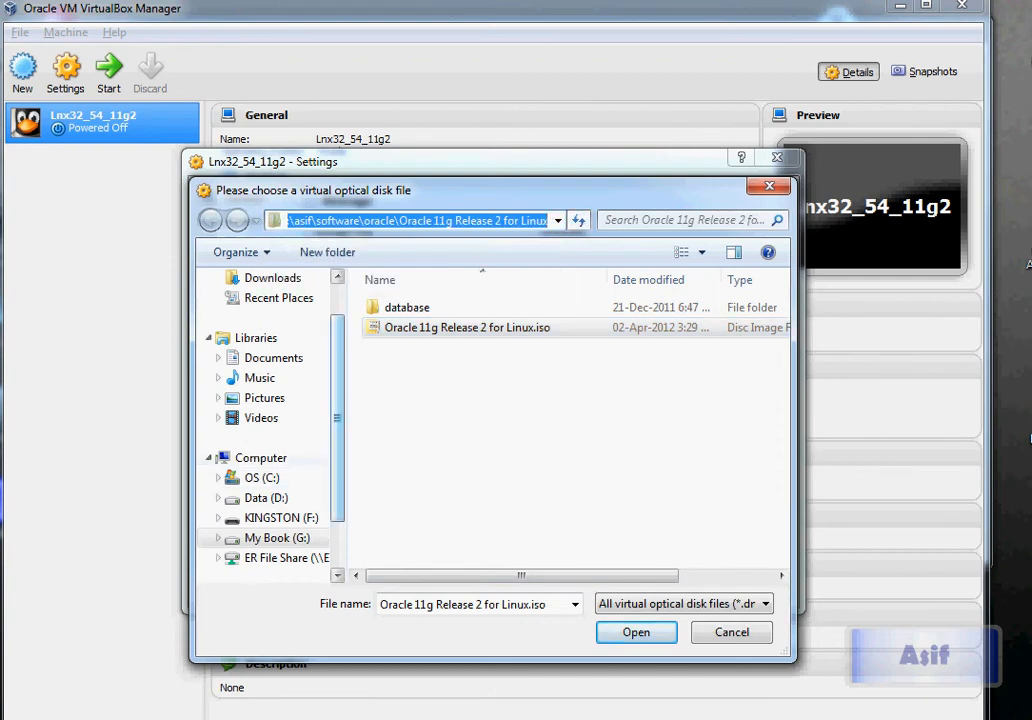
drag(338, 478, 338, 505)
click(272, 498)
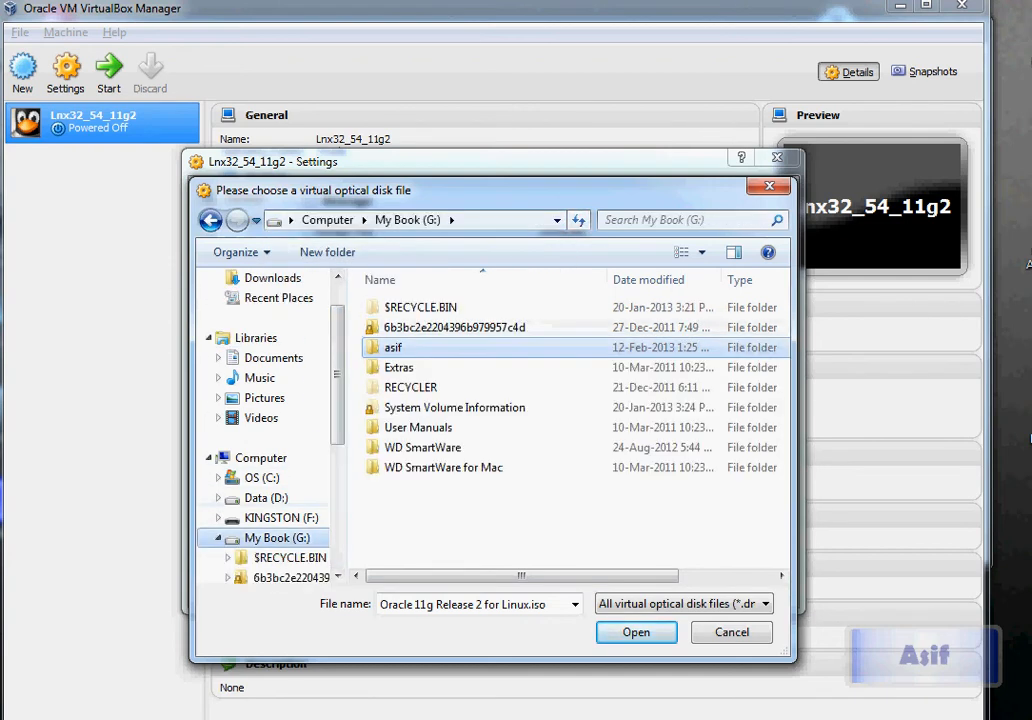
double_click(393, 347)
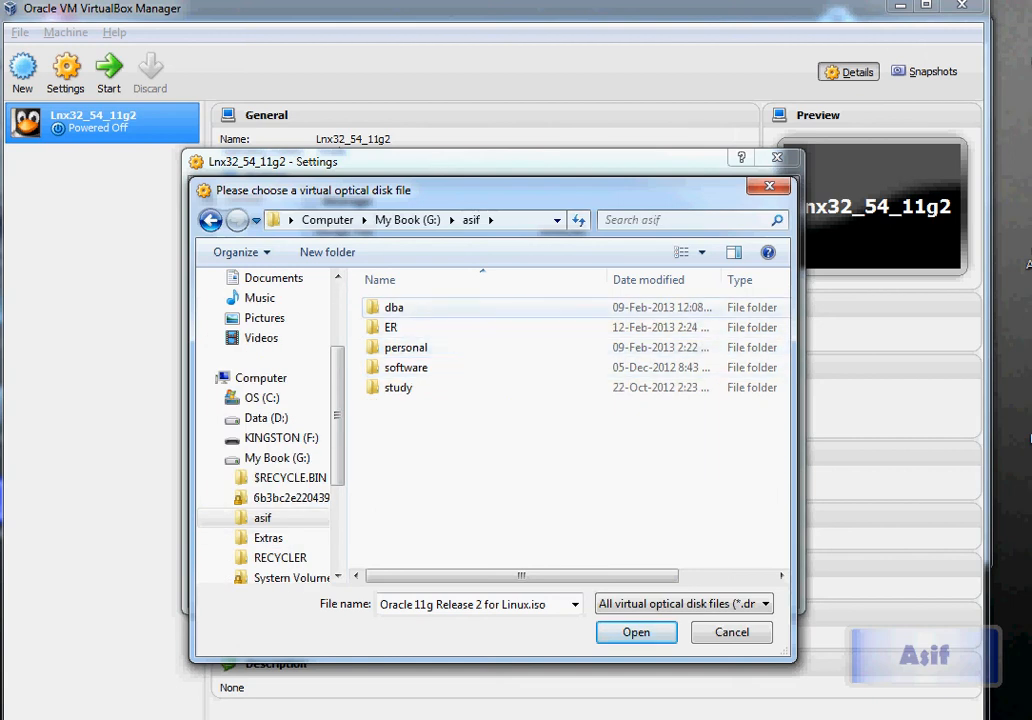
double_click(405, 367)
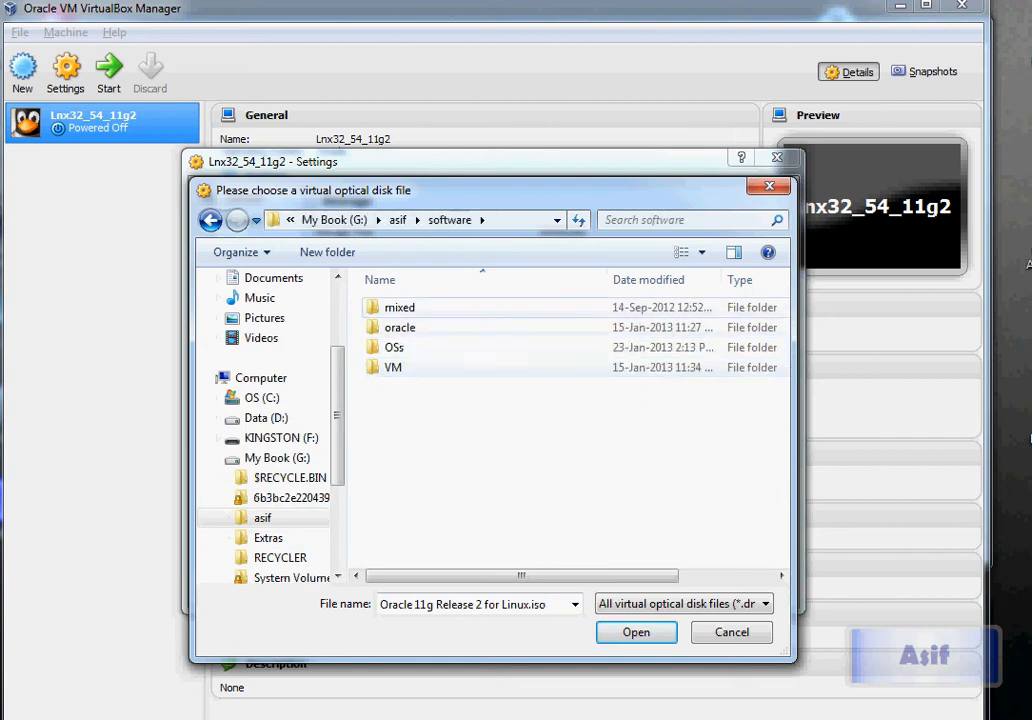
double_click(394, 347)
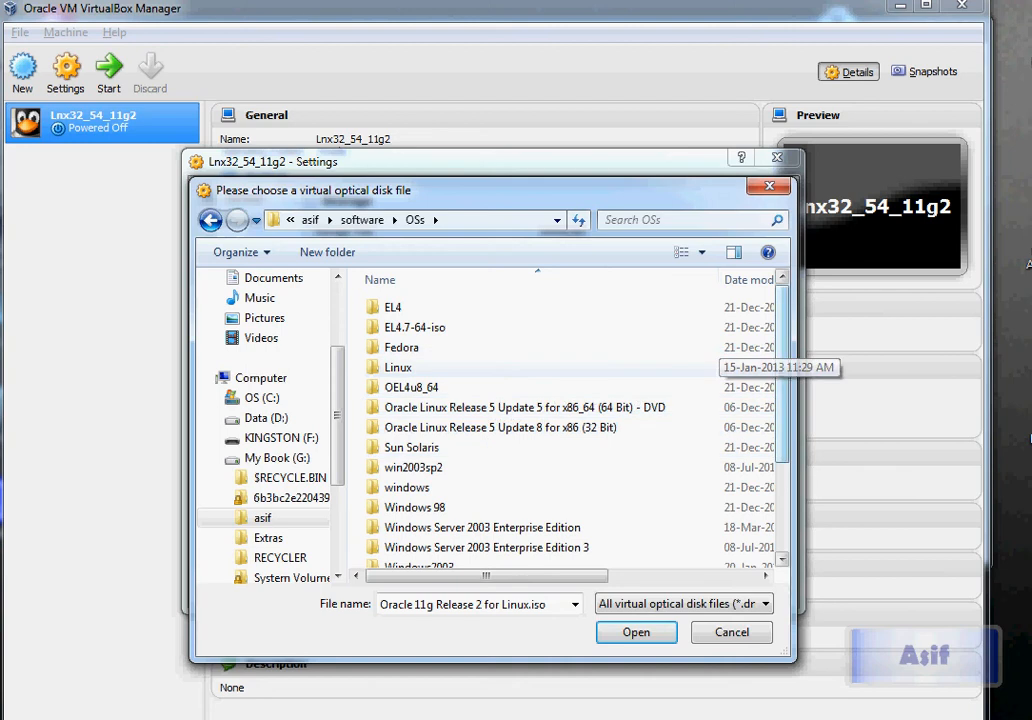
scroll(530, 522, down, 2)
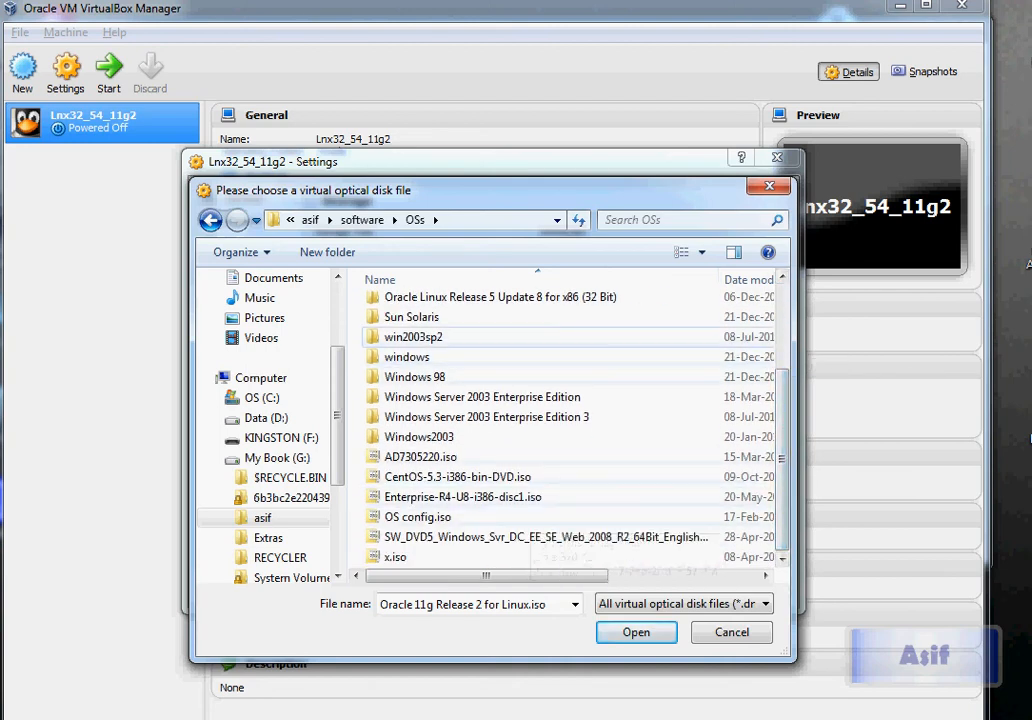
scroll(560, 420, up, 2)
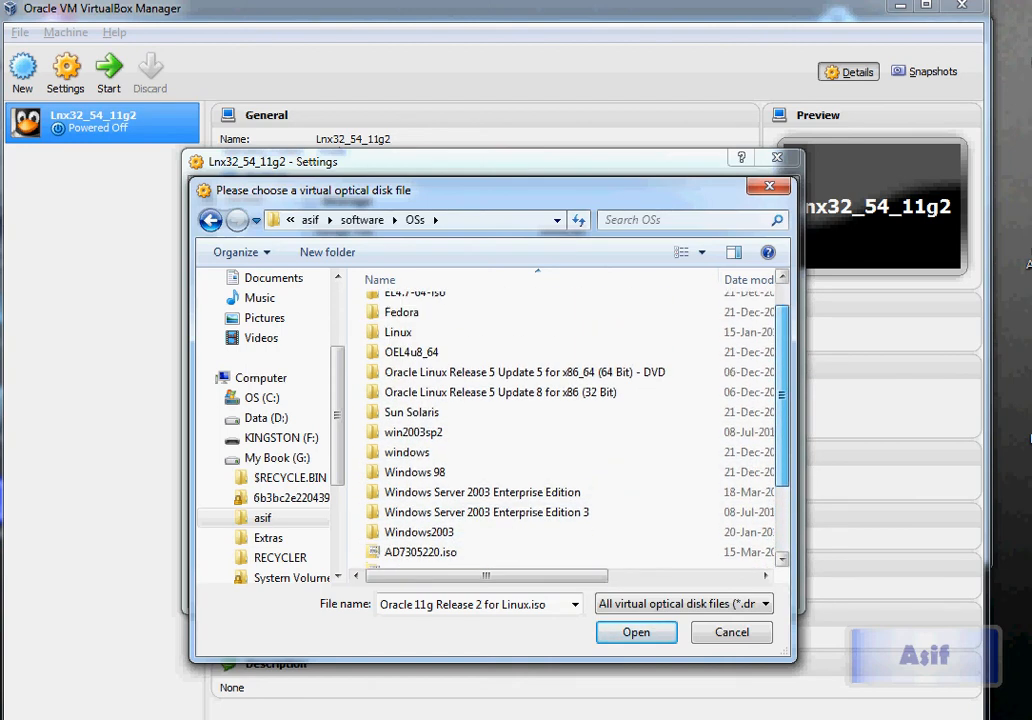
double_click(405, 337)
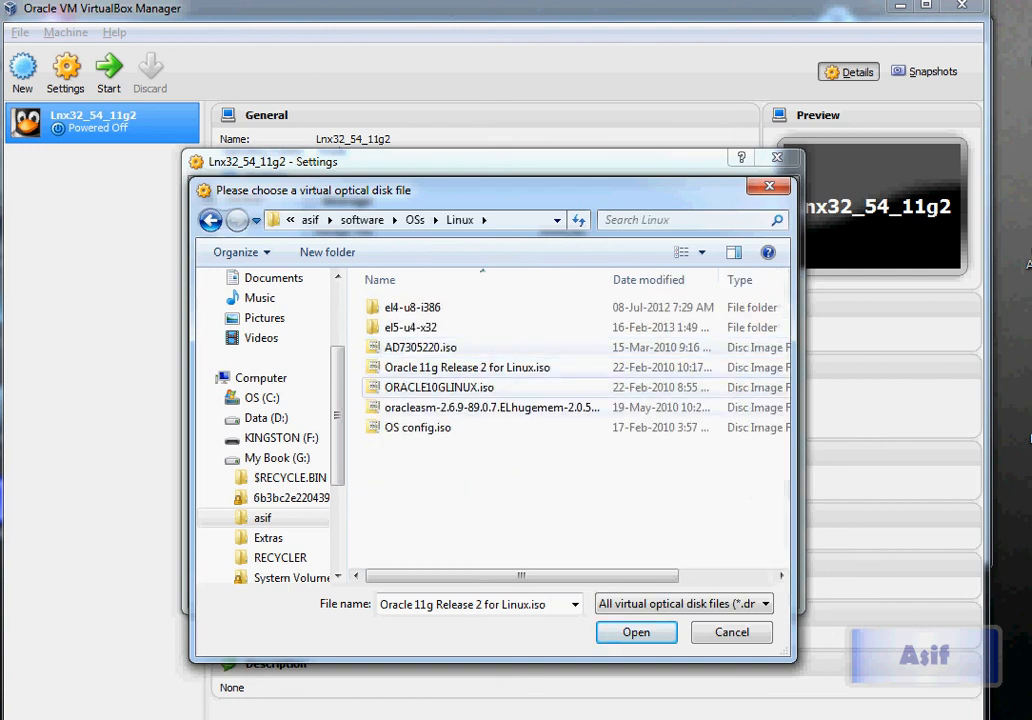
double_click(411, 327)
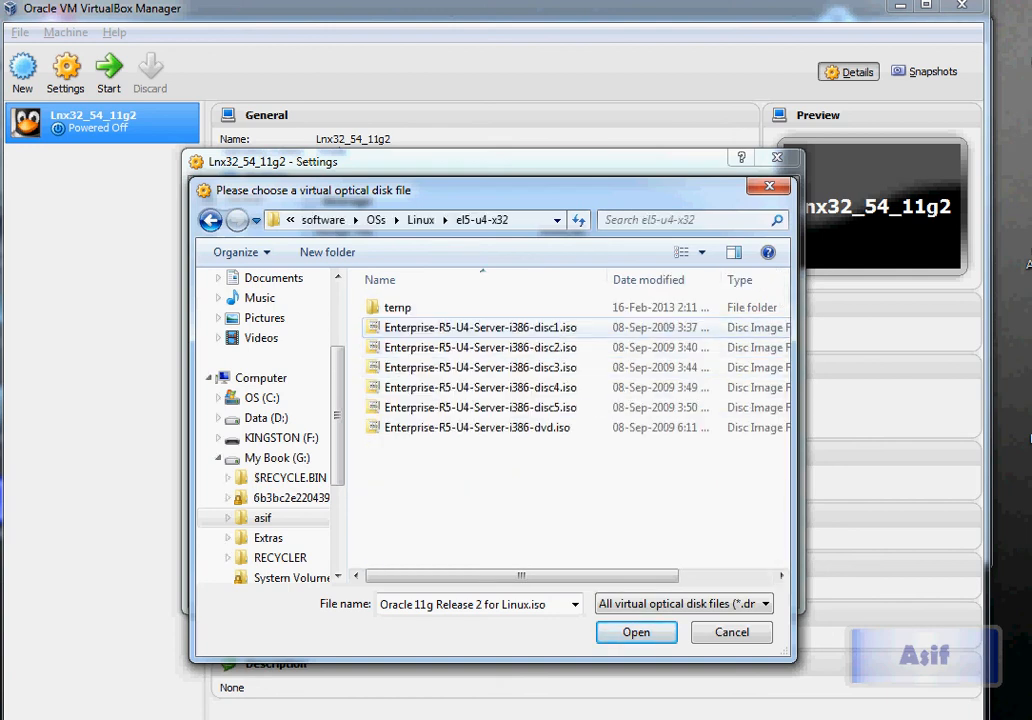
click(477, 428)
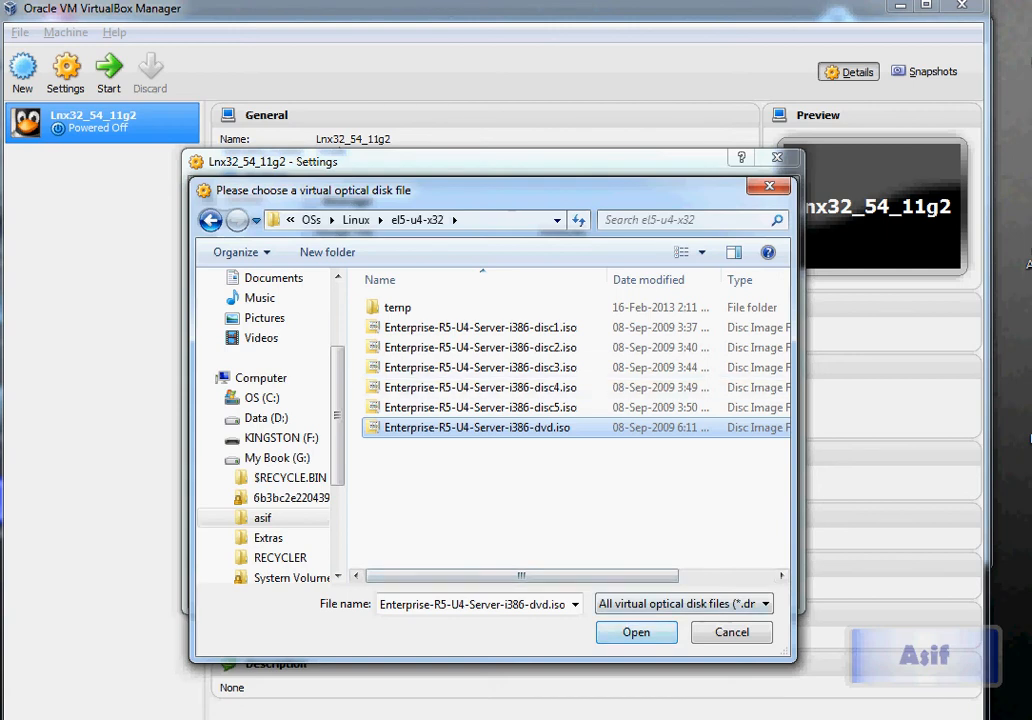
click(636, 632)
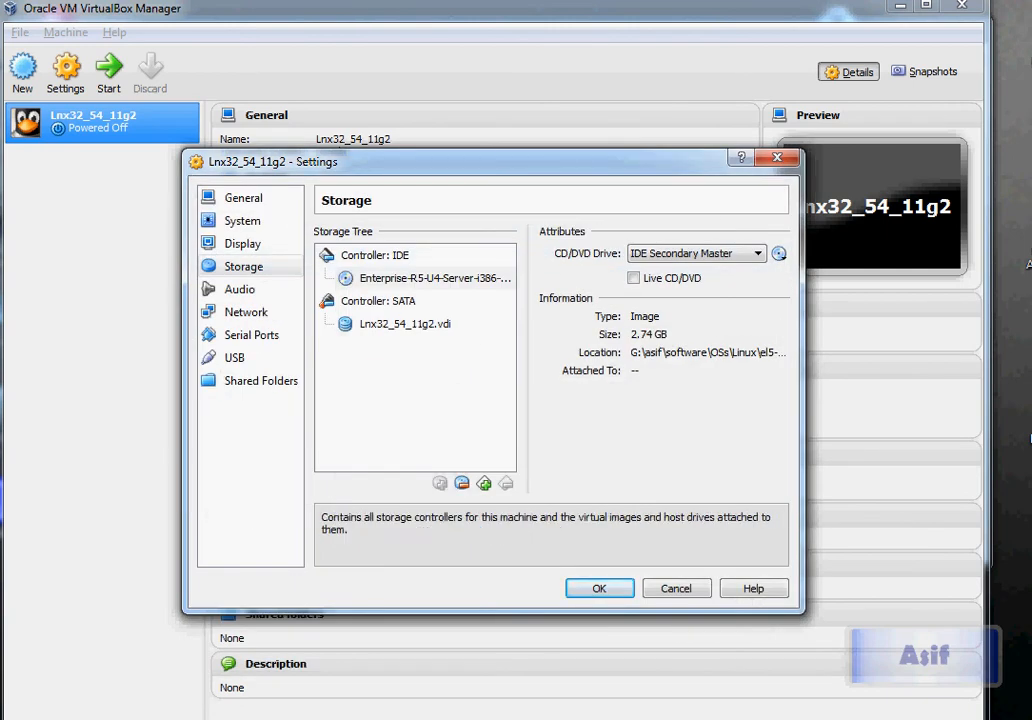
Save the settings with the Enterprise DVD ISO attached, then bring Steps.txt forward
key(Return)
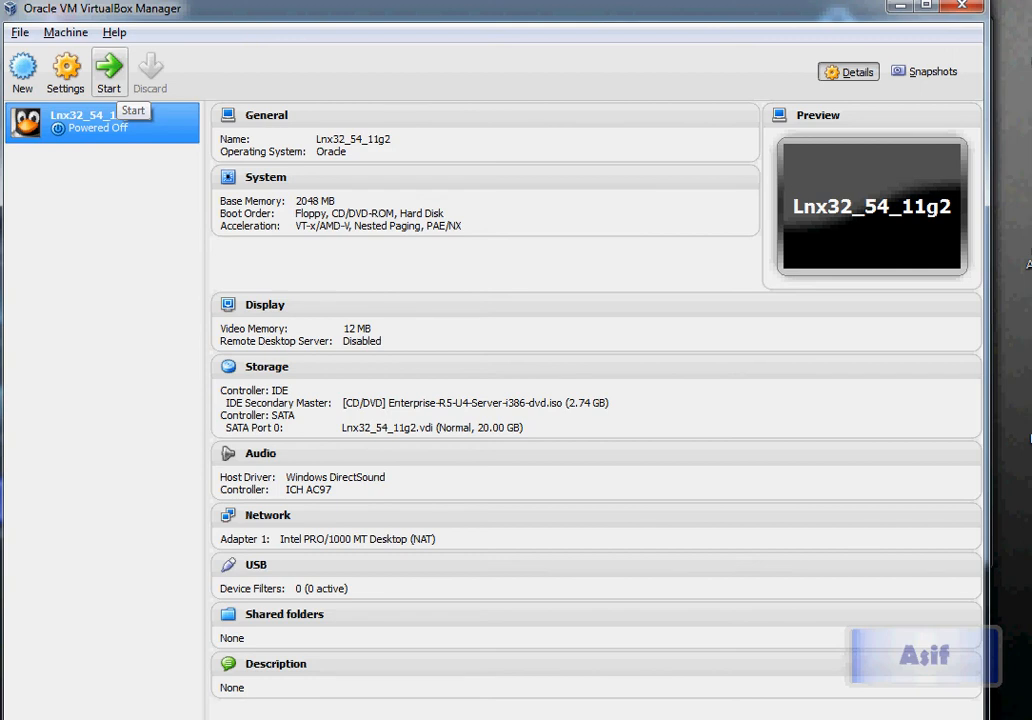
drag(500, 8, 528, 11)
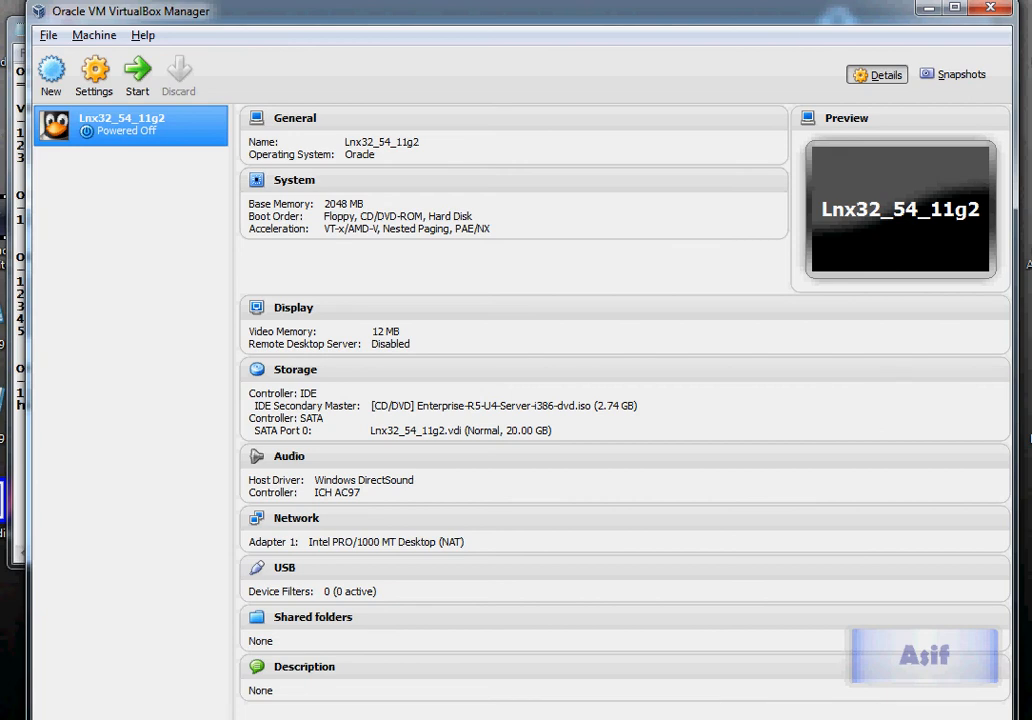
click(18, 219)
Highlight the Download OEL 5.4, Create Virtual Machine and OS Installation steps, then minimize Notepad
drag(42, 133, 188, 133)
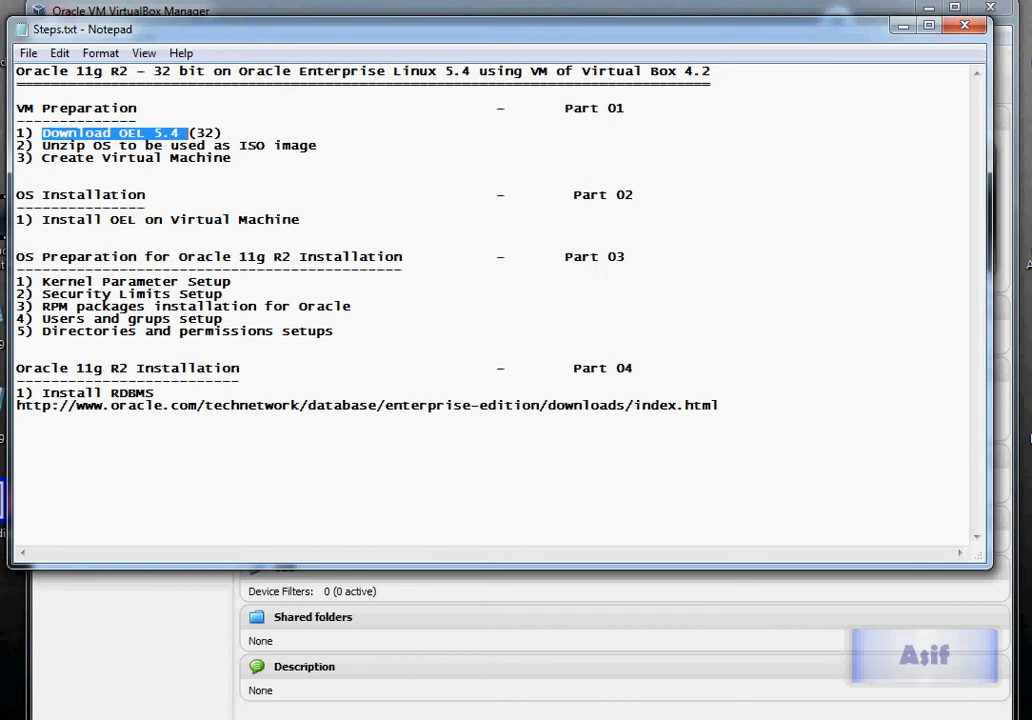
drag(85, 158, 180, 158)
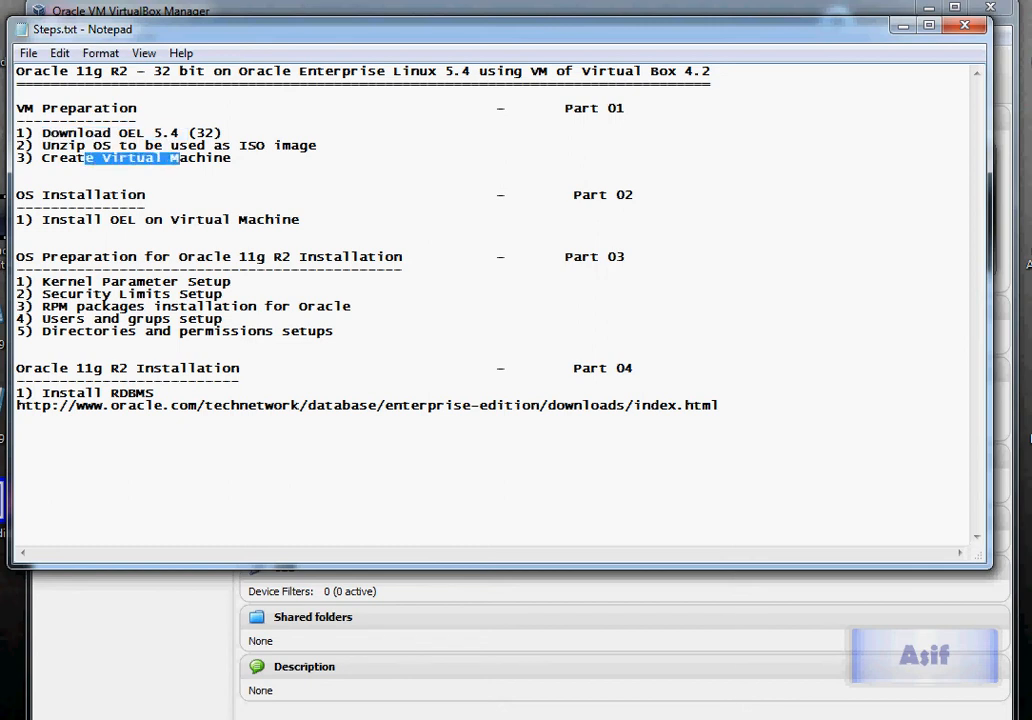
drag(68, 145, 222, 133)
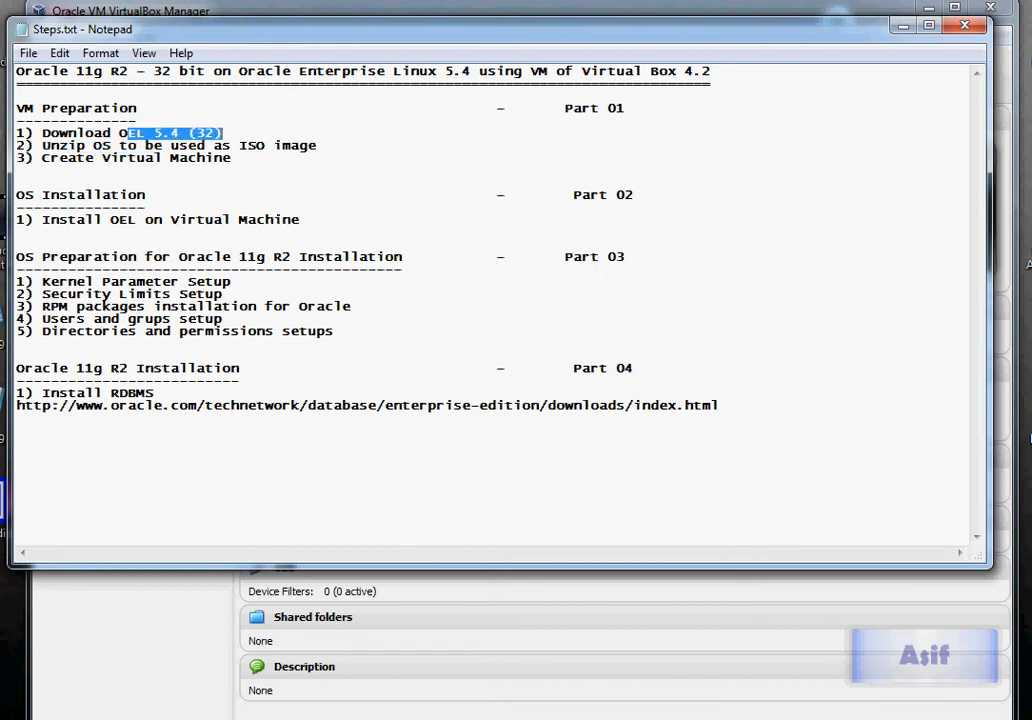
drag(23, 195, 16, 232)
click(300, 219)
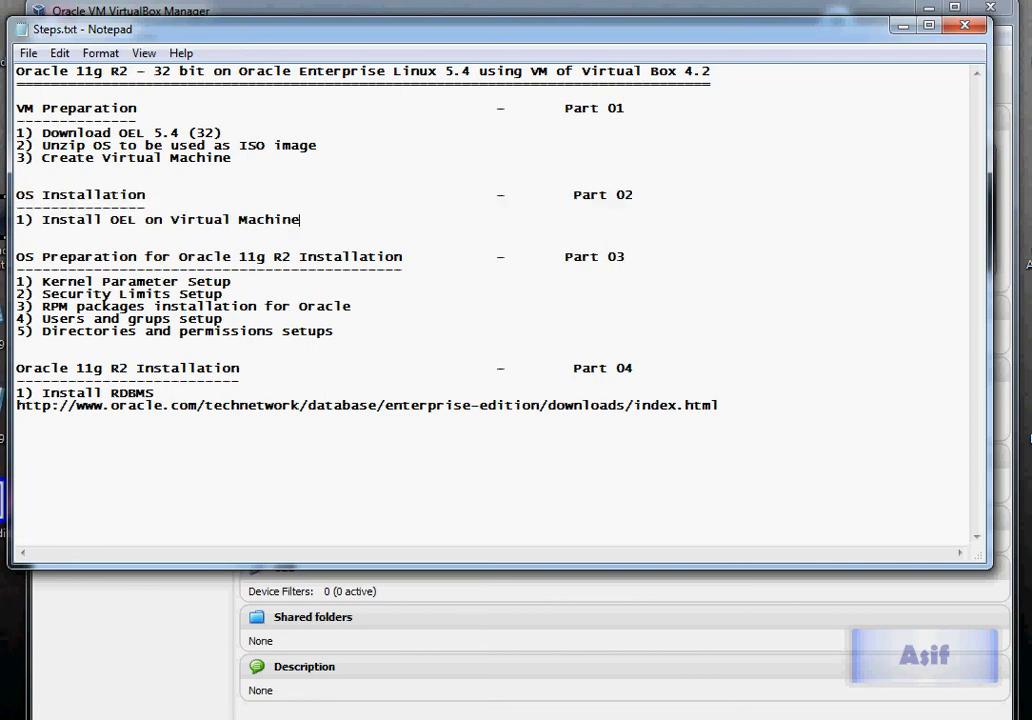
drag(660, 183, 660, 195)
click(903, 25)
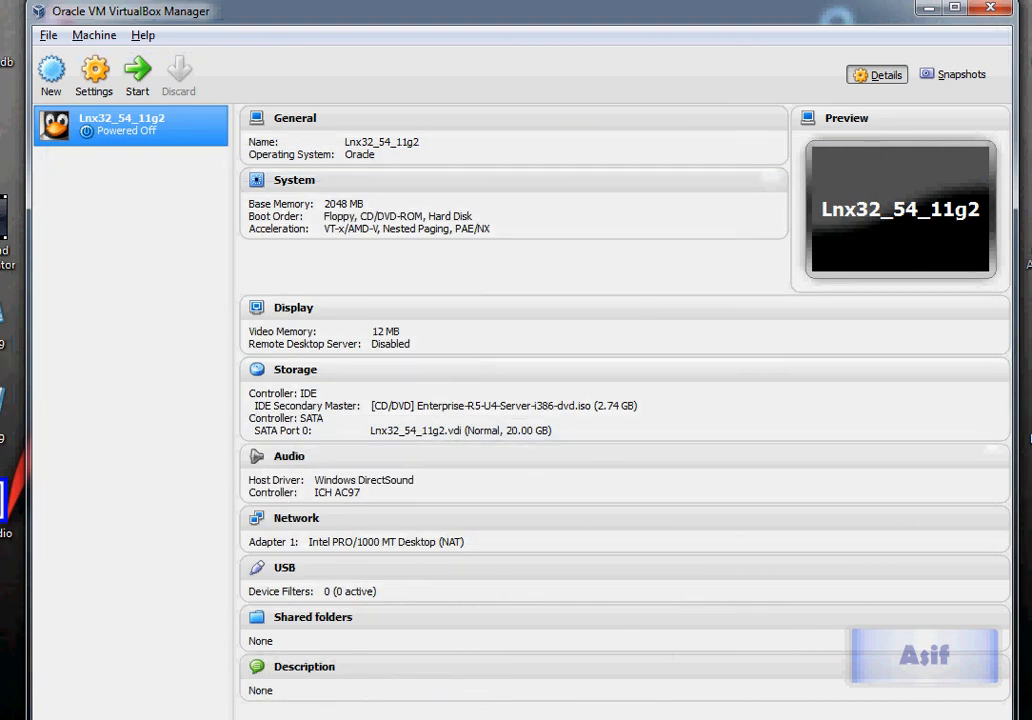
Boot Lnx32_54_11g2 into the graphical Enterprise Linux installer, skipping the CD media test
click(138, 75)
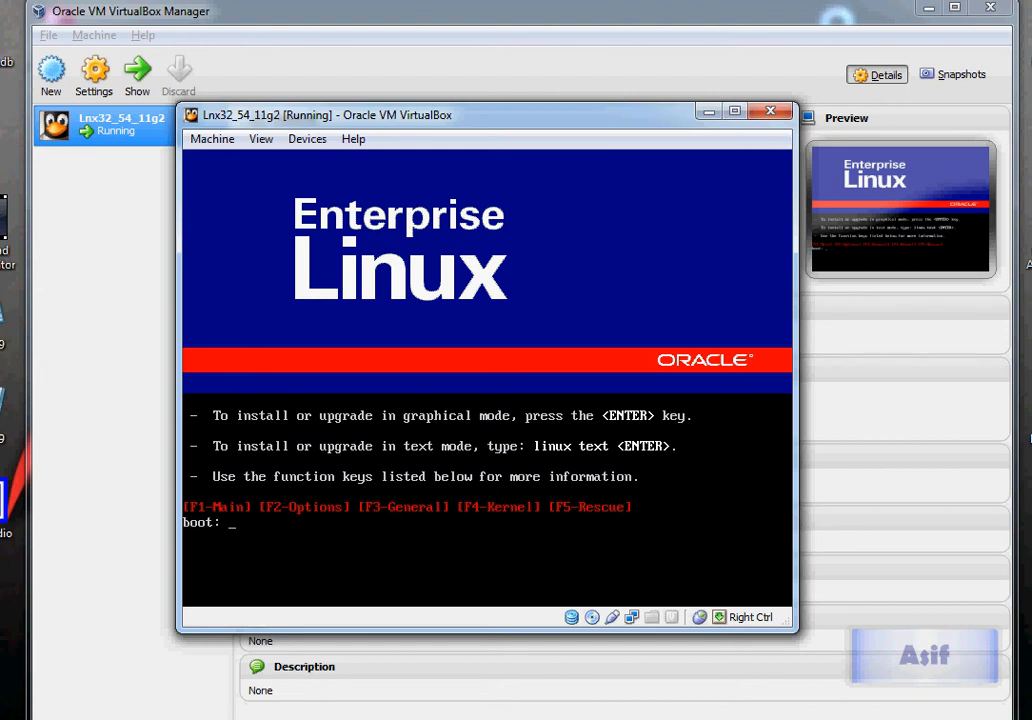
key(Return)
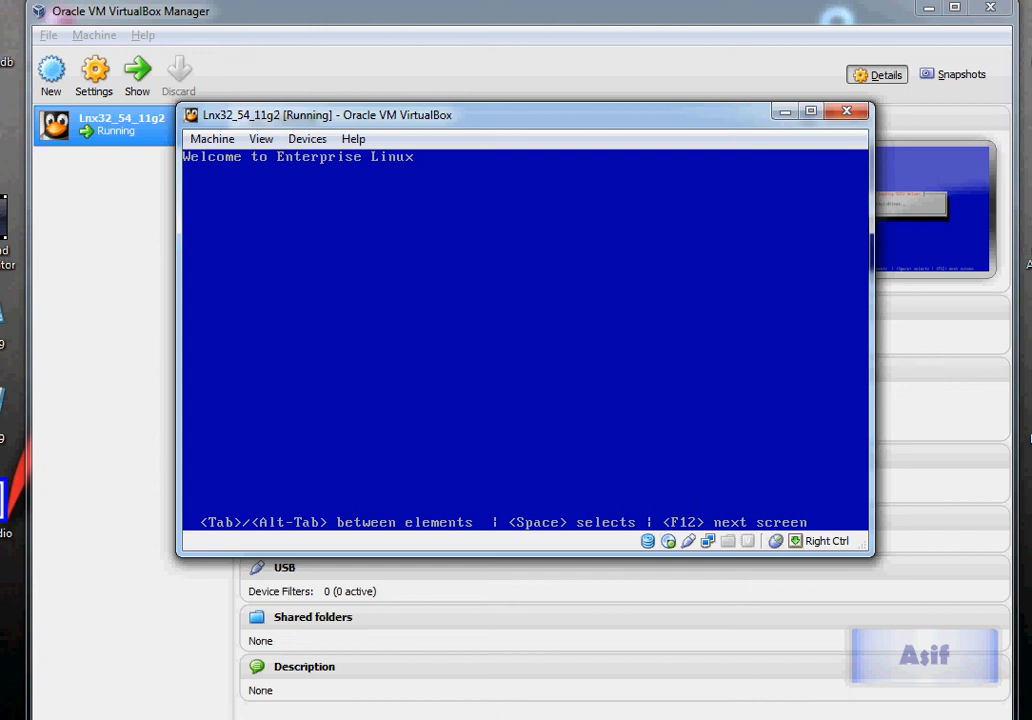
key(Tab)
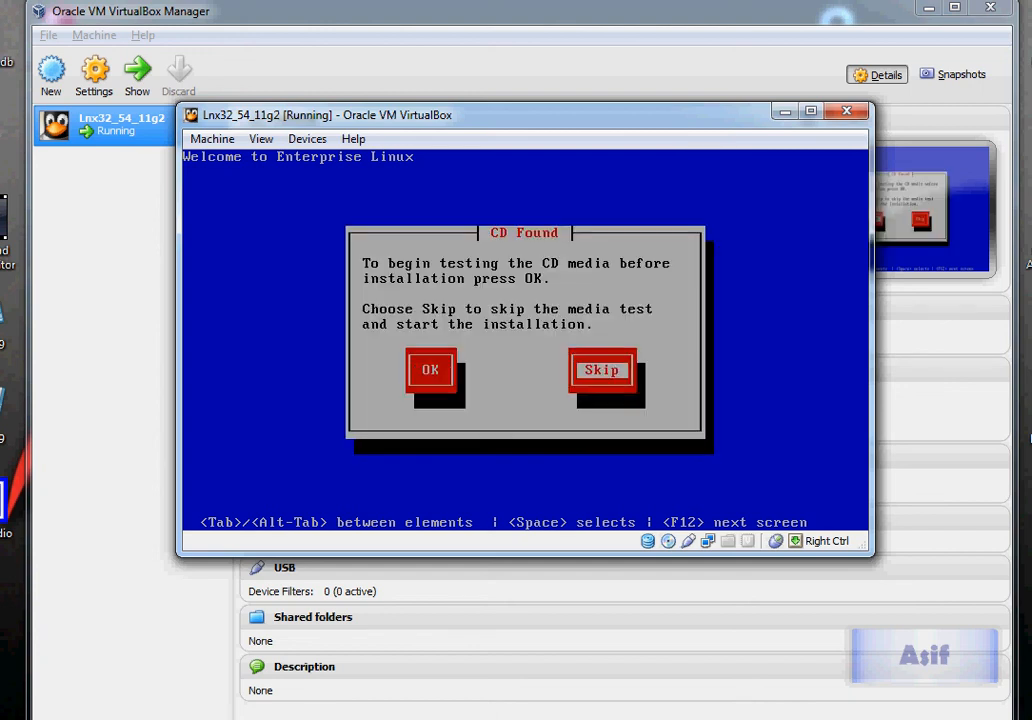
key(Return)
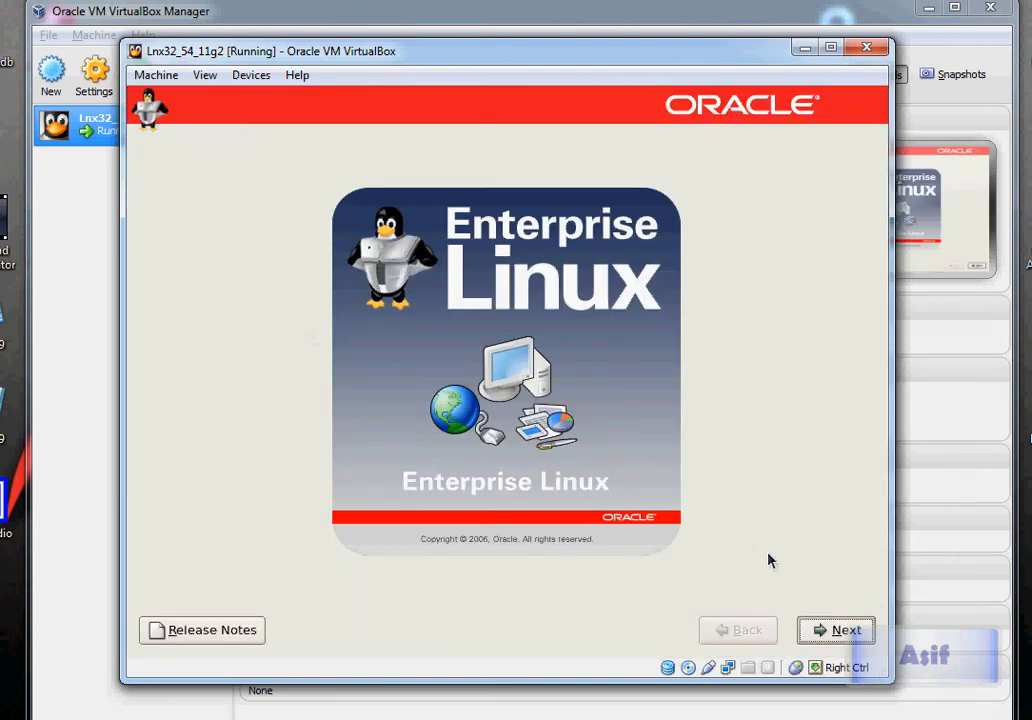
Accept English and U.S. English keyboard, then initialize sda and remove its partitions with default layout
click(822, 638)
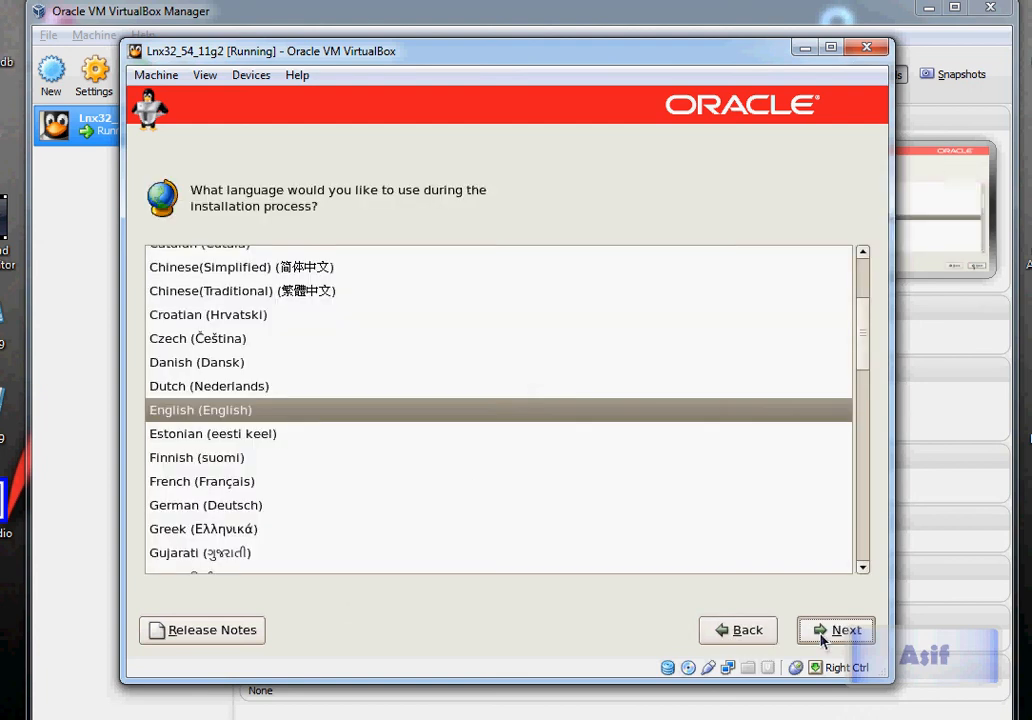
click(822, 632)
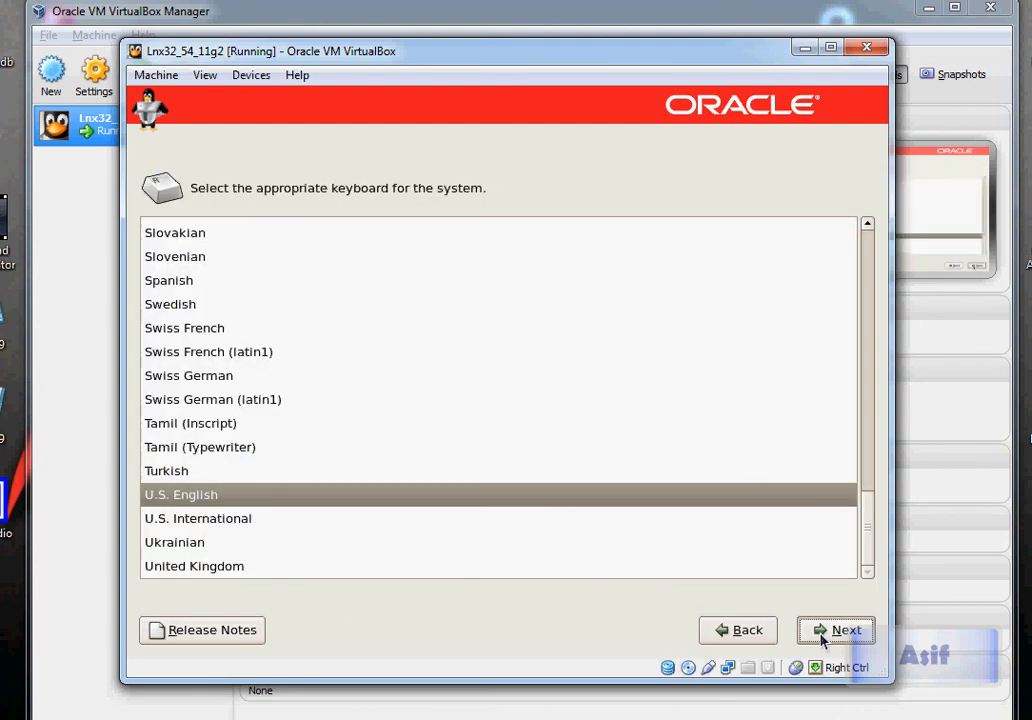
click(822, 632)
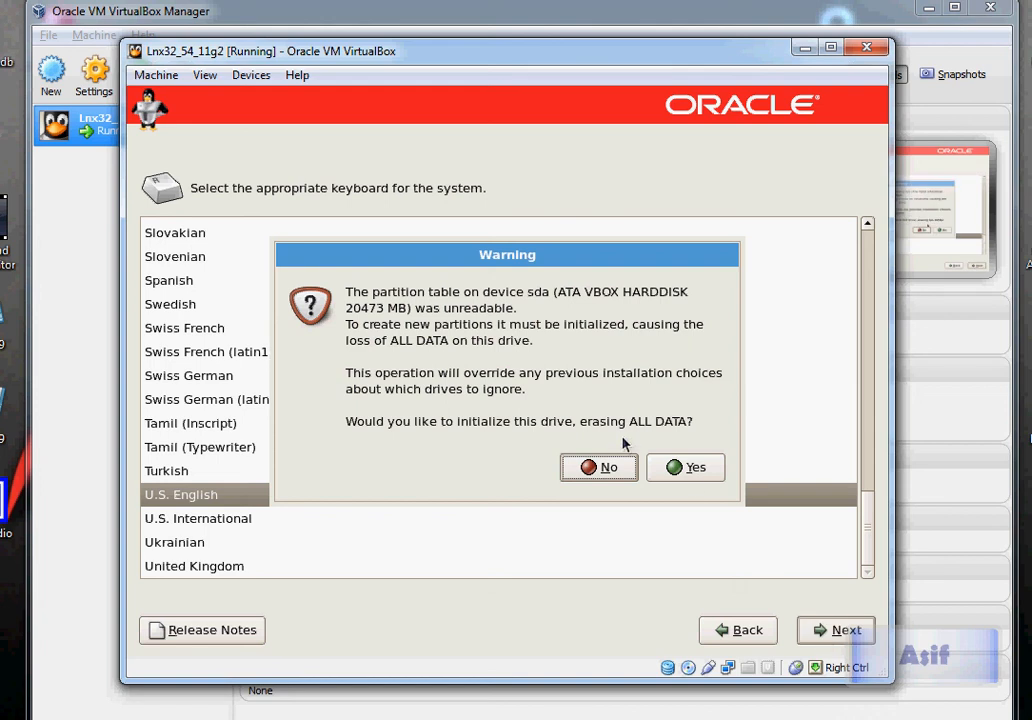
click(694, 478)
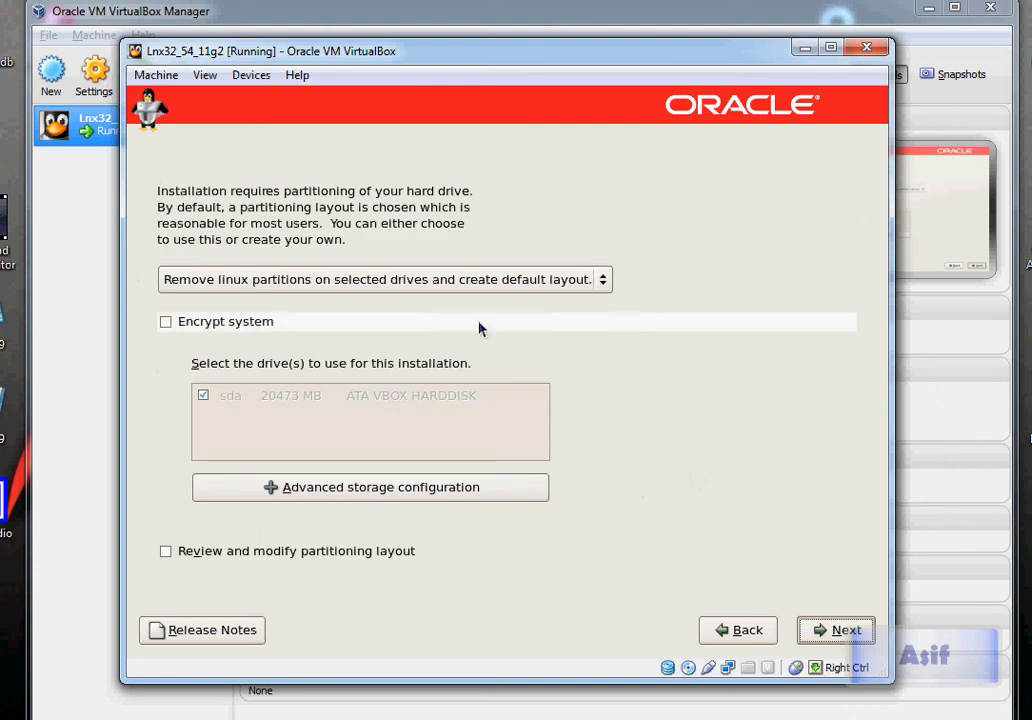
click(820, 636)
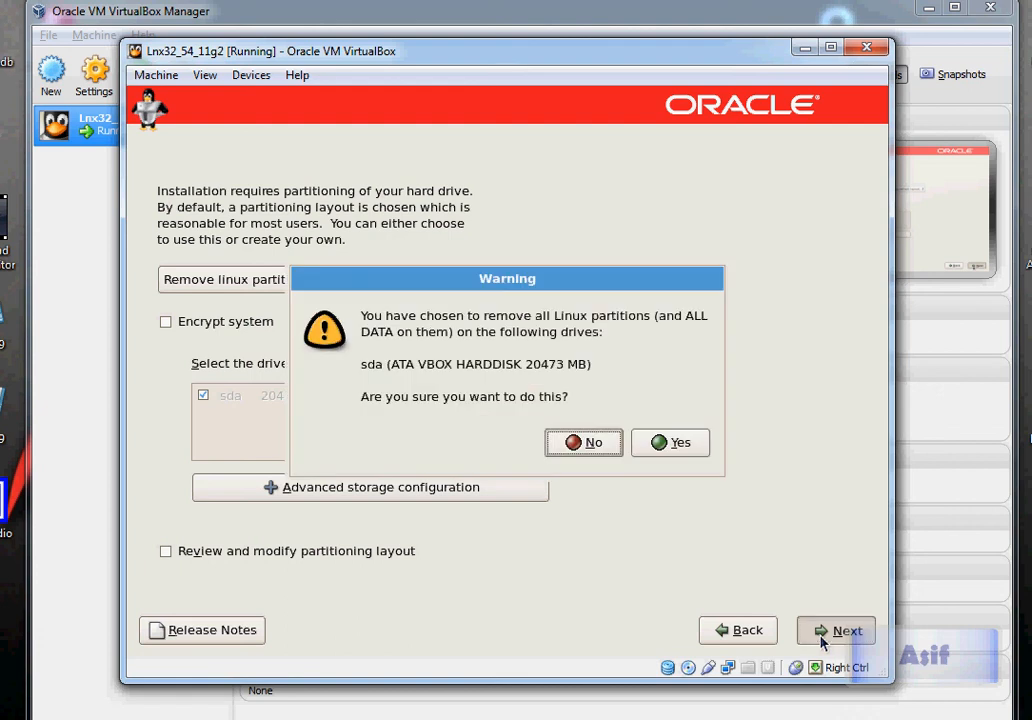
click(660, 447)
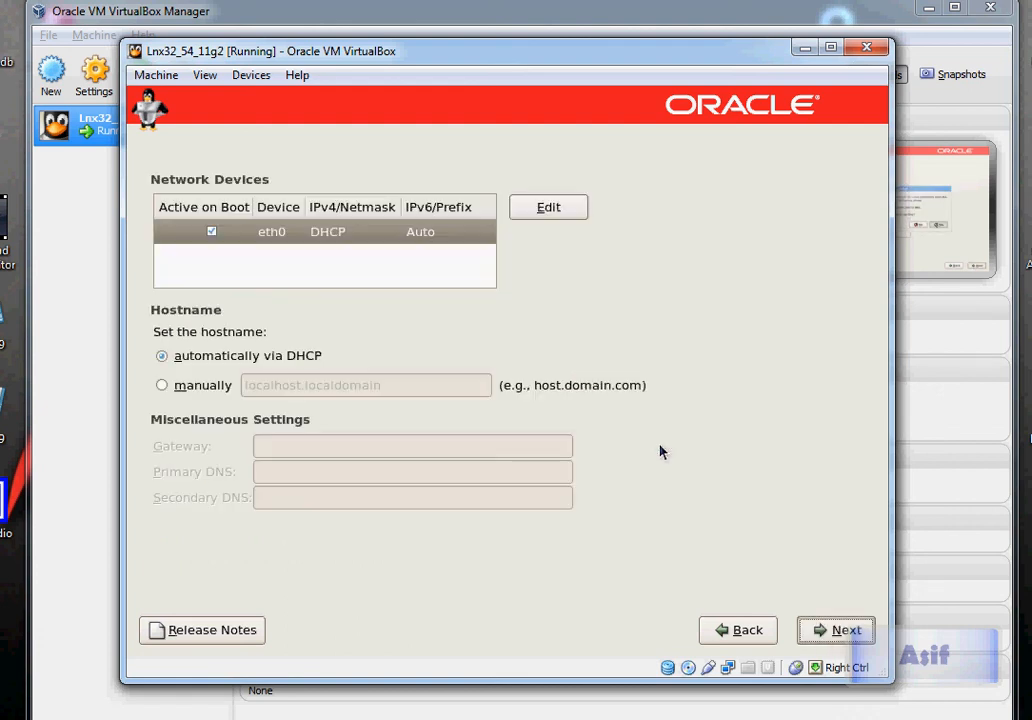
Set the hostname manually to linux.server
click(161, 386)
drag(411, 391, 129, 383)
text(linu)
key(BackSpace)
key(BackSpace)
key(BackSpace)
key(BackSpace)
text(li)
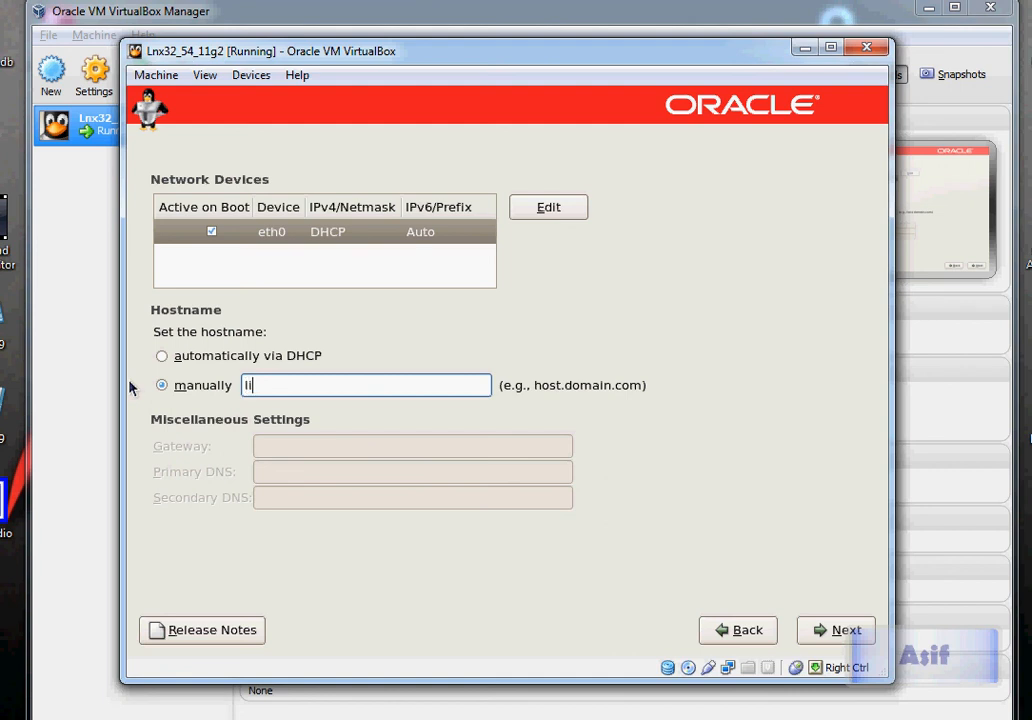
text(nux.server)
Keep the America/New_York time zone, set and confirm the root password, accept default packages, and start installing
click(812, 634)
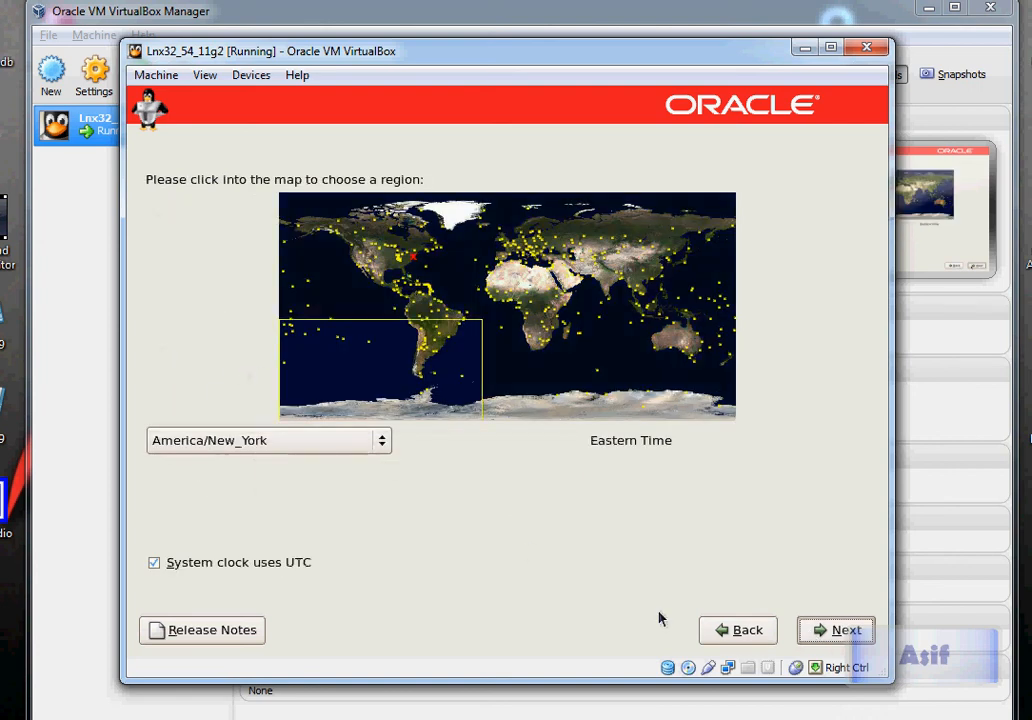
click(830, 640)
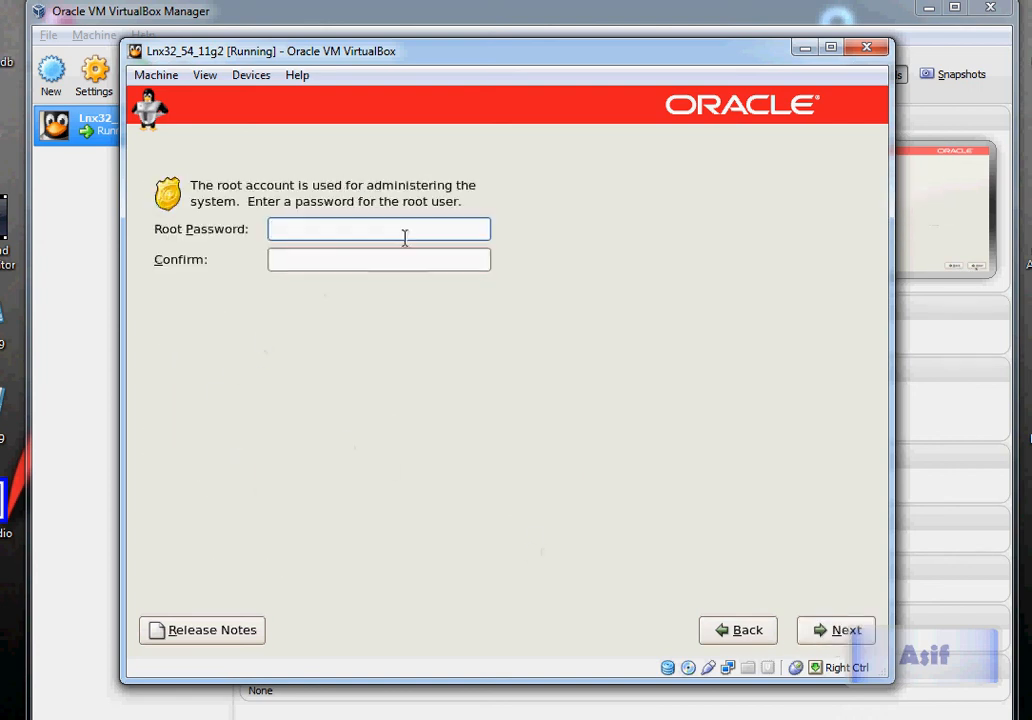
text(oracle)
click(392, 260)
text(oracle)
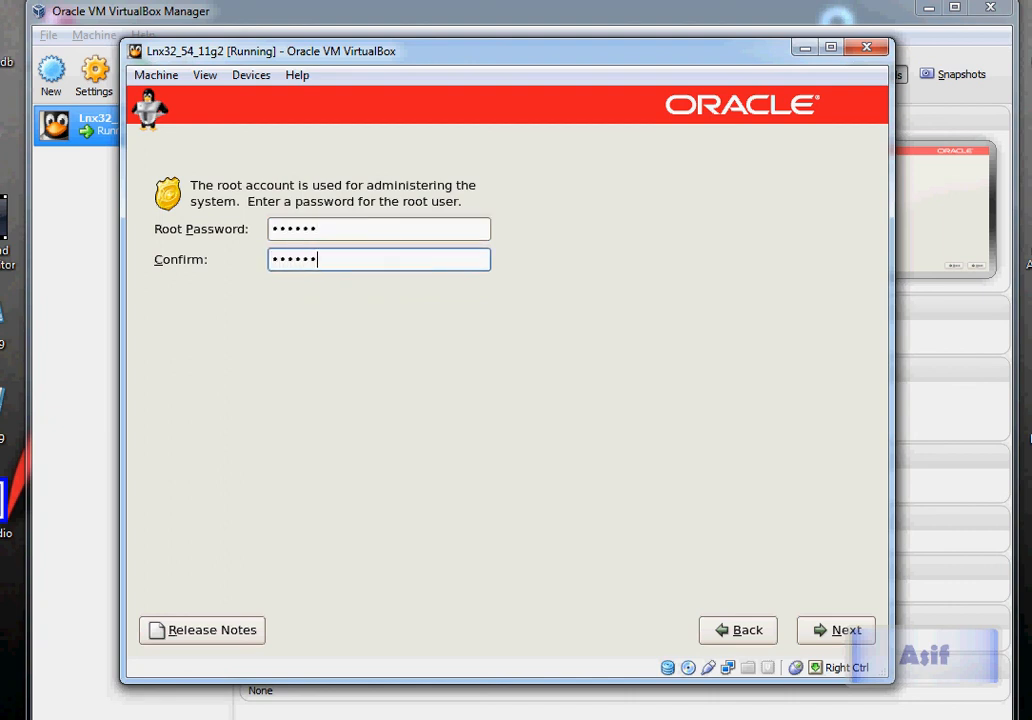
click(858, 630)
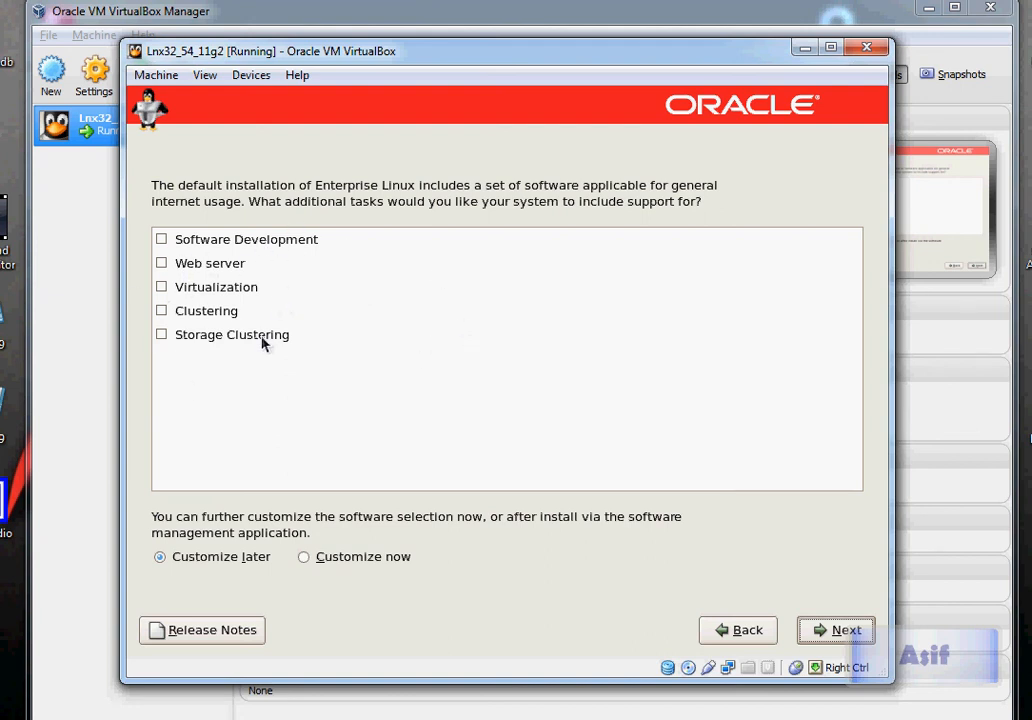
click(820, 631)
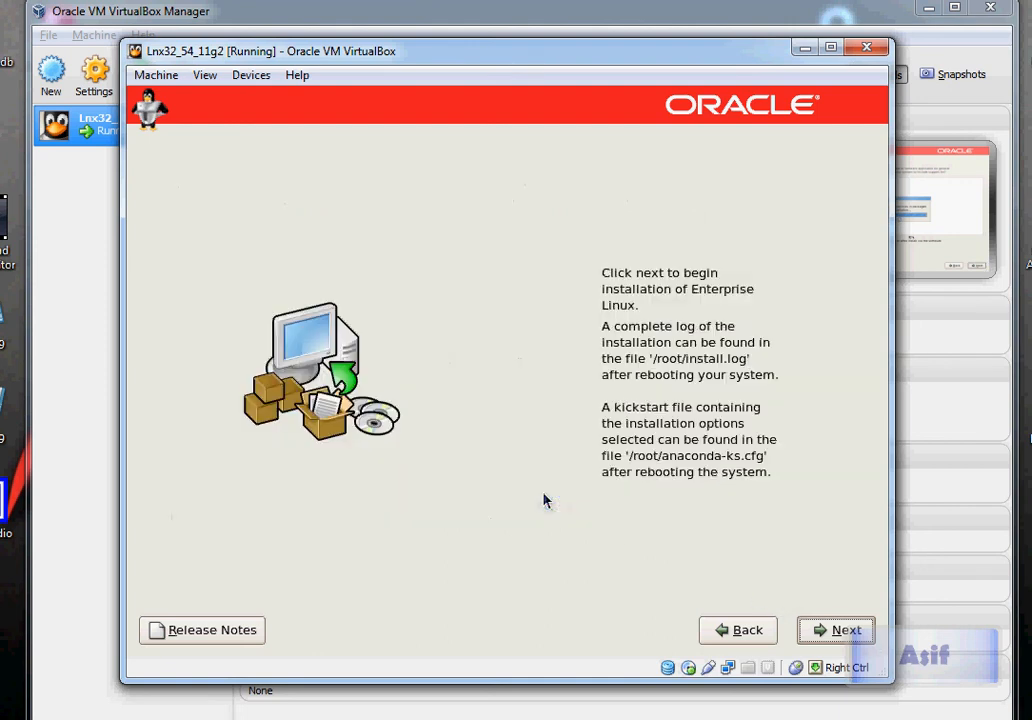
click(835, 630)
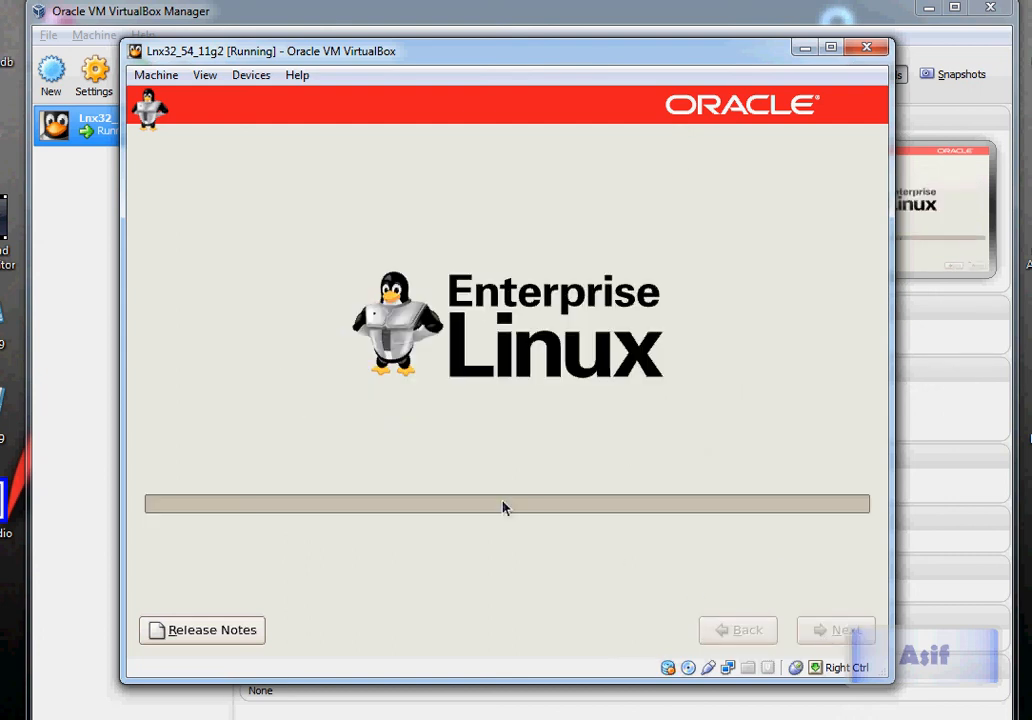